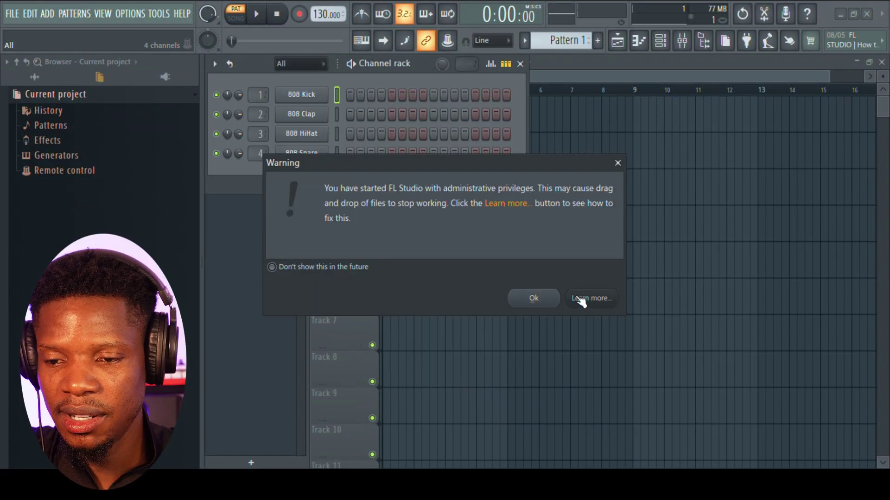
click(532, 298)
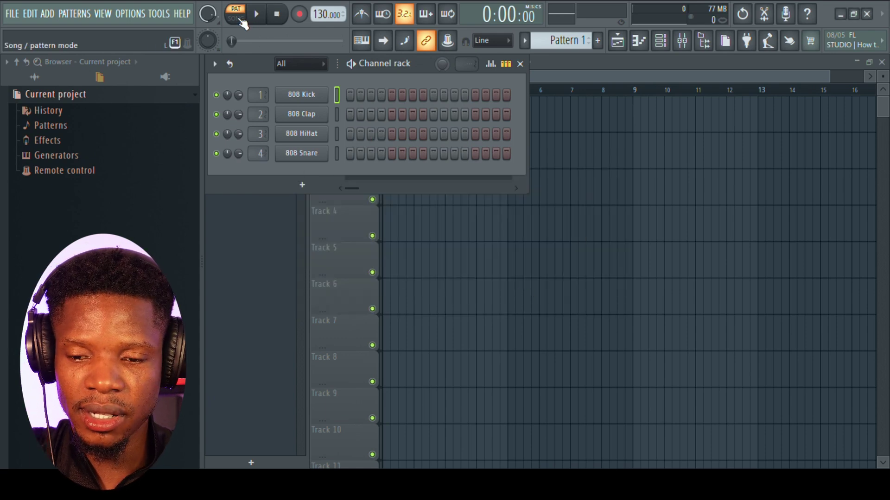
click(240, 20)
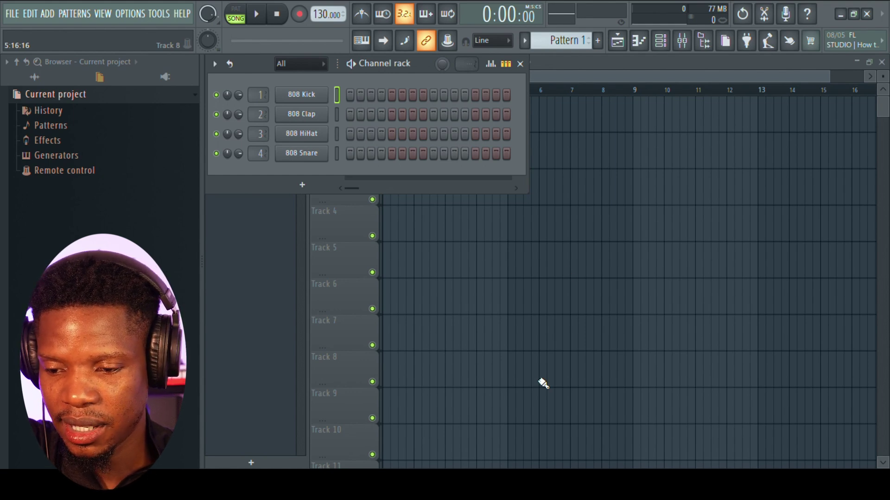
click(506, 484)
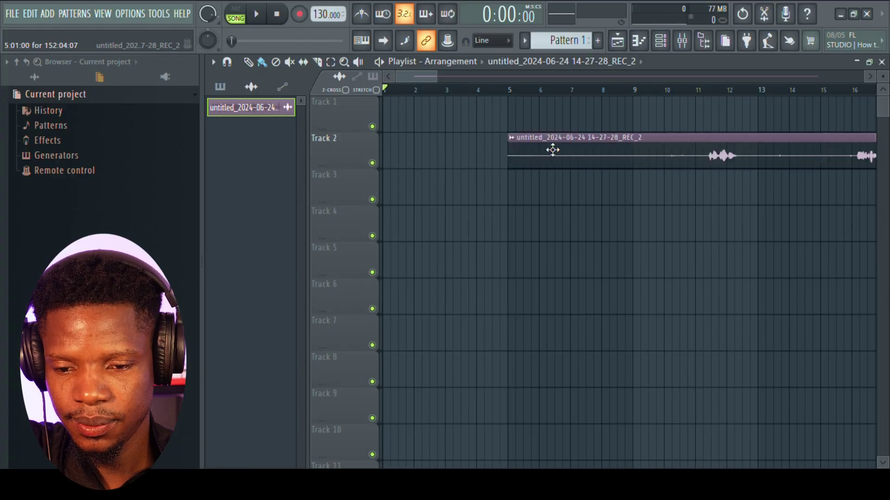
drag(552, 150, 397, 105)
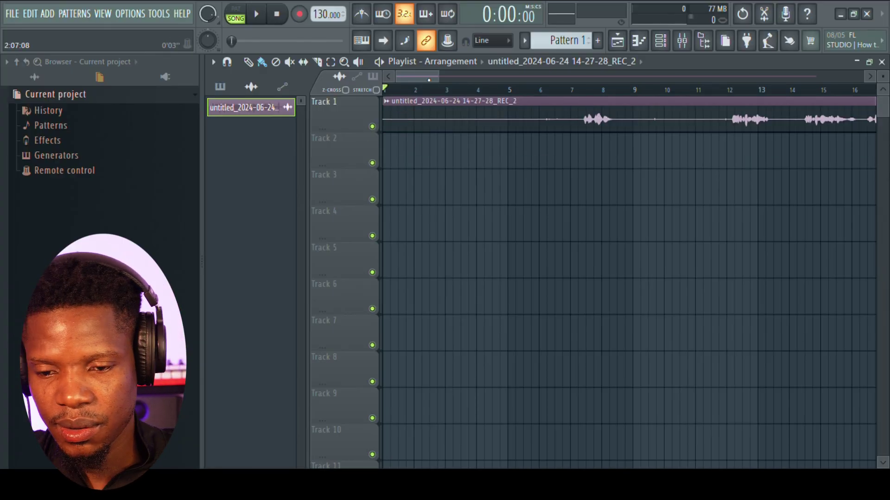
scroll(429, 80, down, 6)
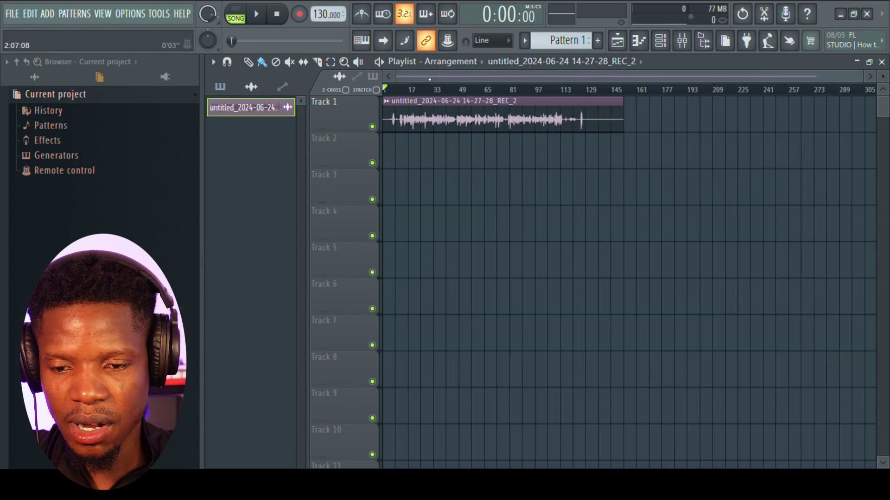
Listen to the recording on Track 1 from around bar 65 and from around bar 81
click(485, 92)
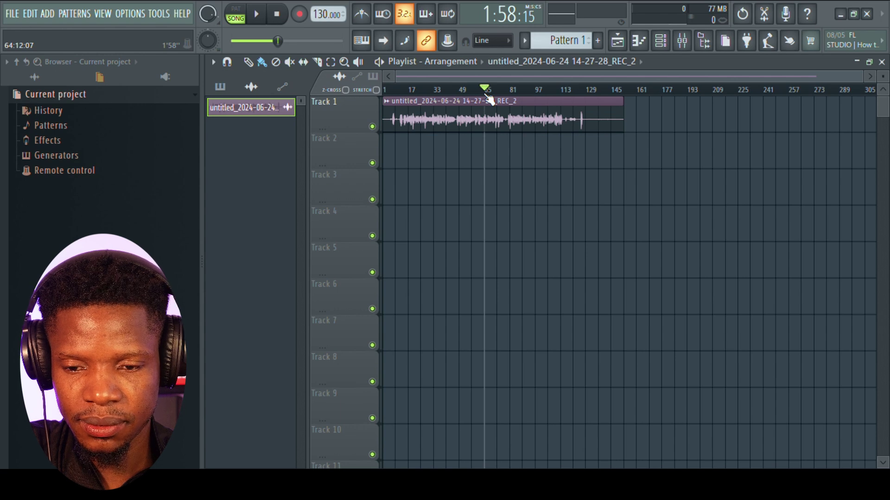
key(space)
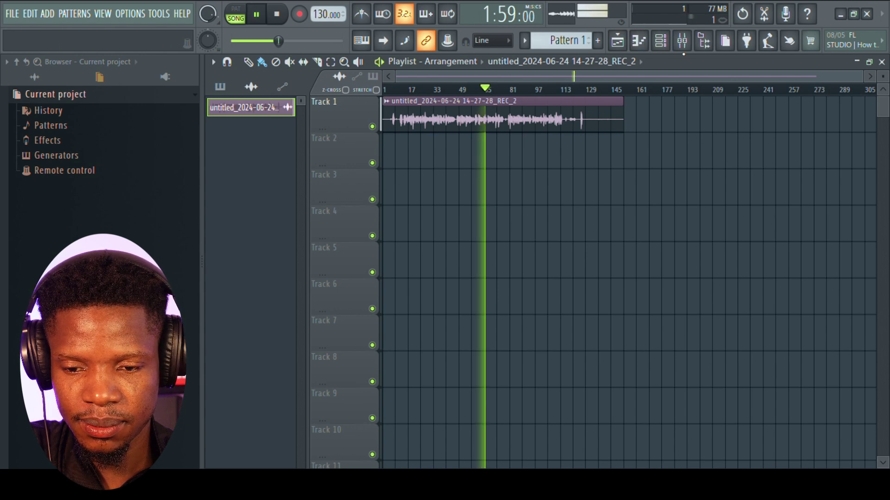
click(511, 90)
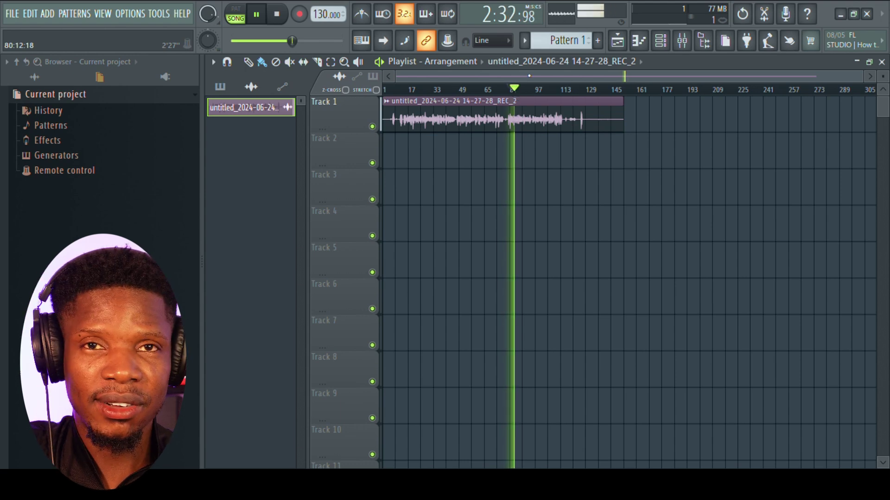
key(space)
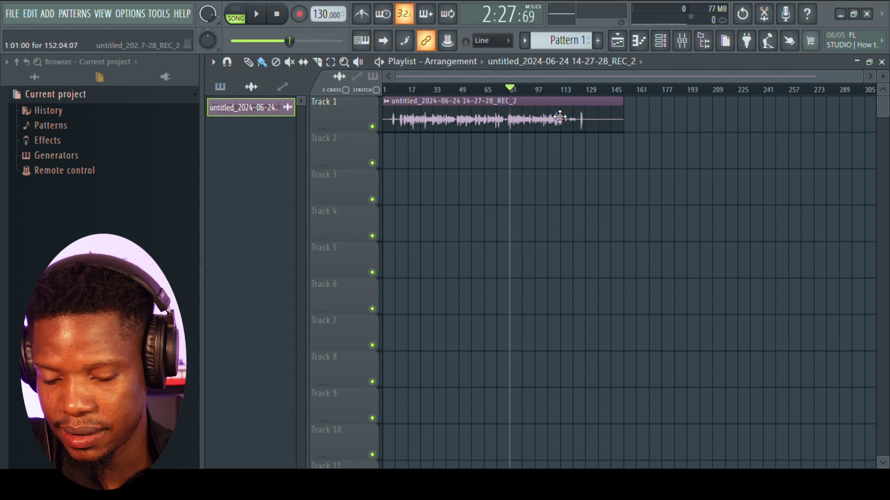
Route the recording's audio clip to mixer track 11 and show the mixer
double_click(560, 117)
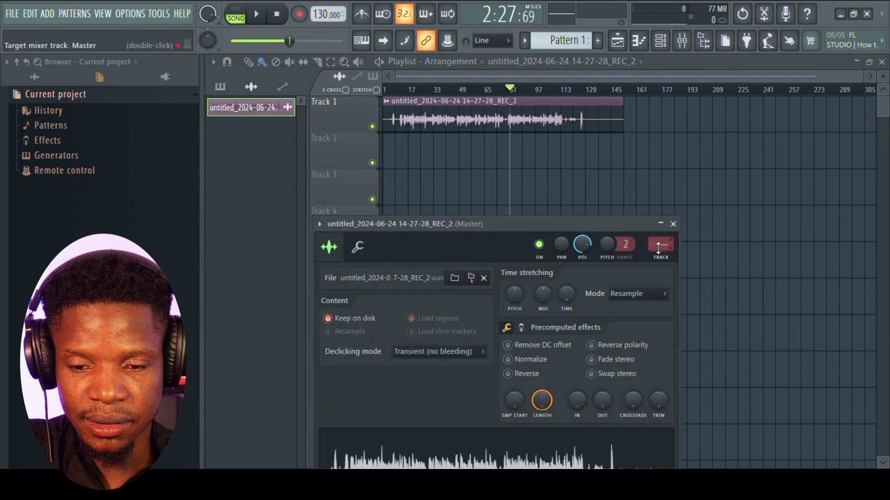
scroll(659, 248, up, 11)
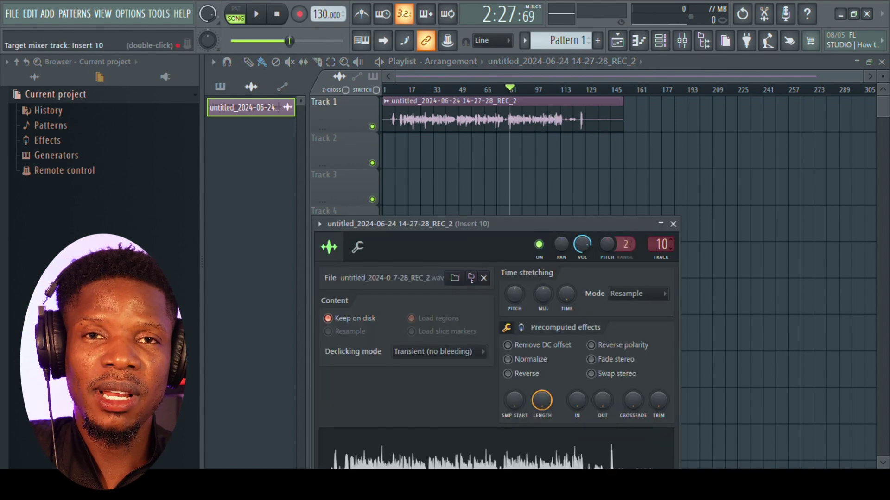
click(683, 41)
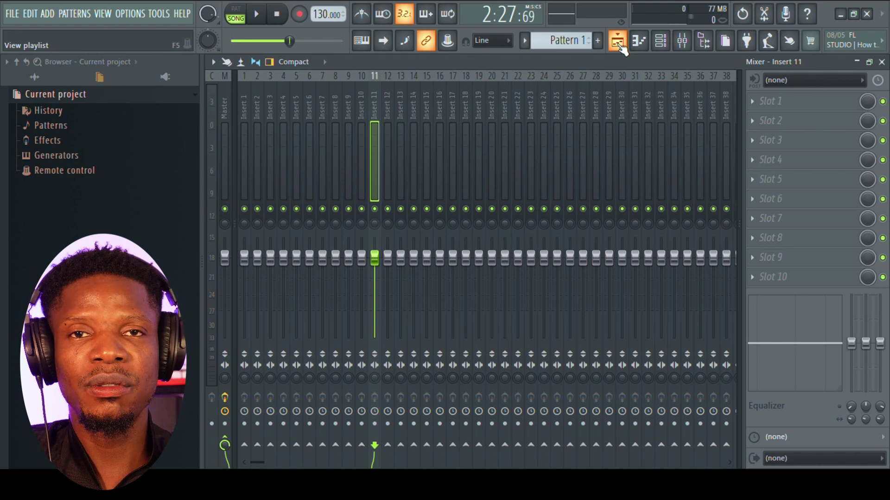
Load Clarity Vx Stereo into Slot 1 of Insert 11 and play the recording through it
click(782, 104)
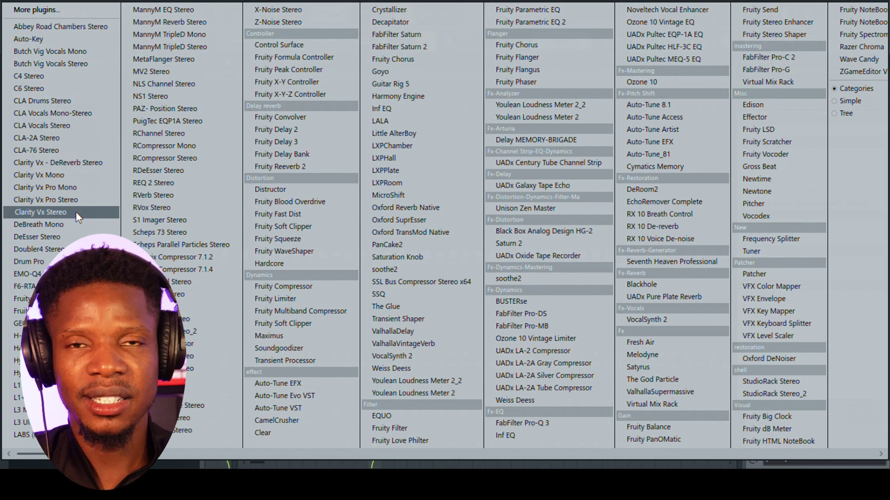
drag(76, 212, 76, 212)
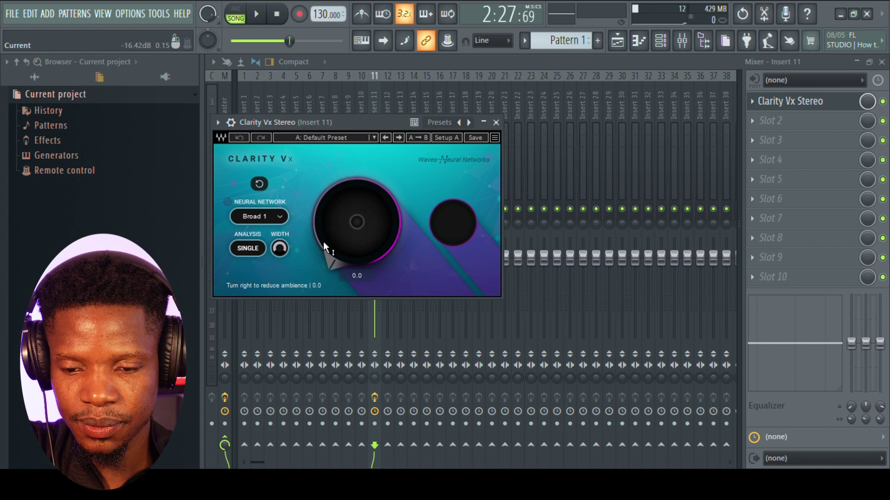
key(space)
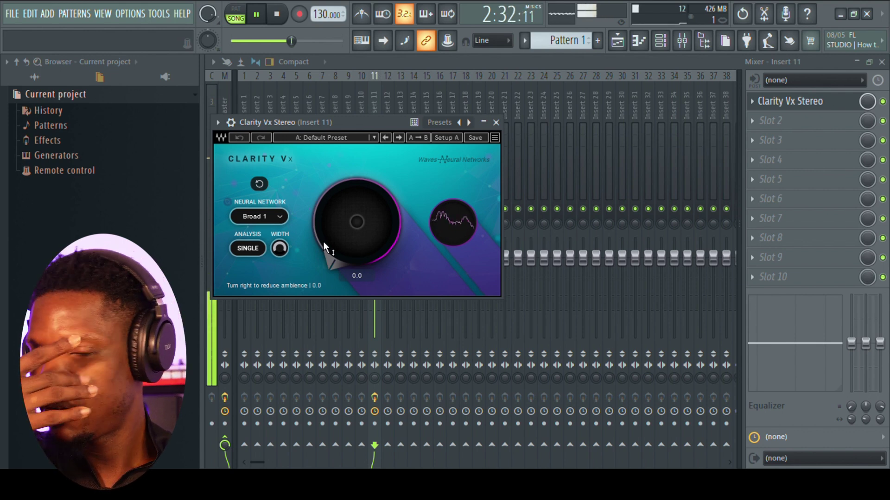
key(space)
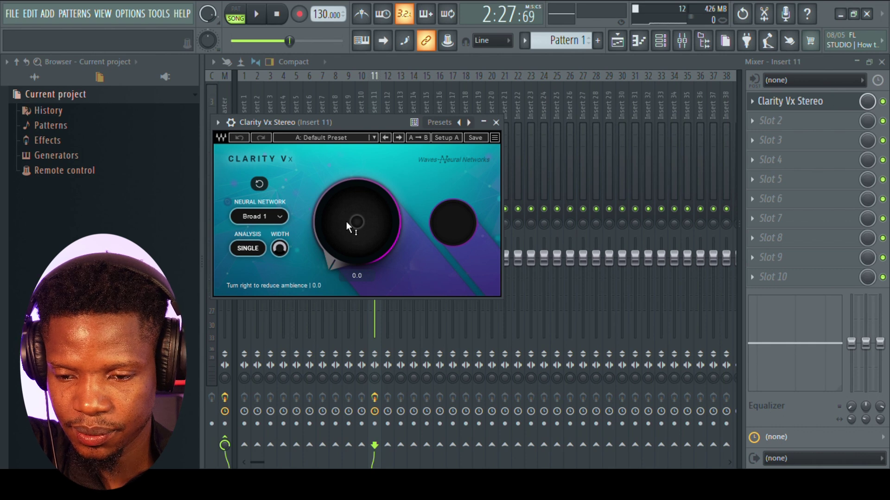
Compare Clarity Vx ambience reduction at 100 and at 0 while the recording plays
key(space)
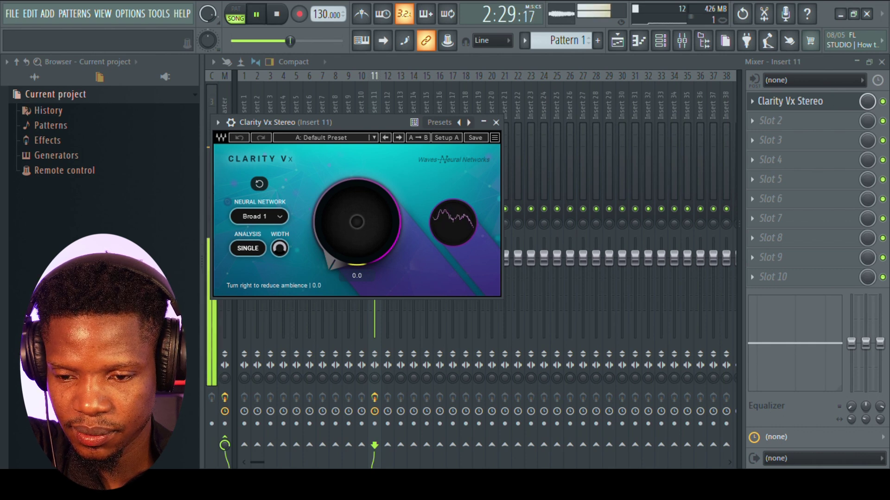
drag(335, 237, 335, 191)
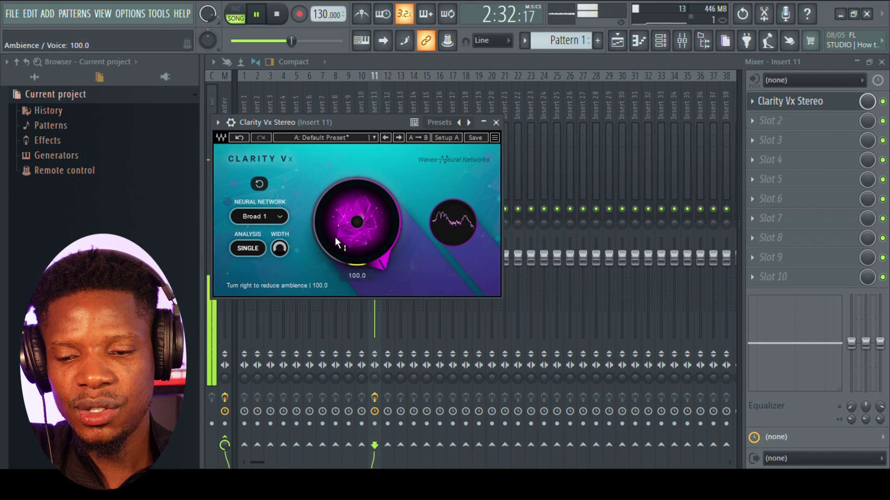
key(space)
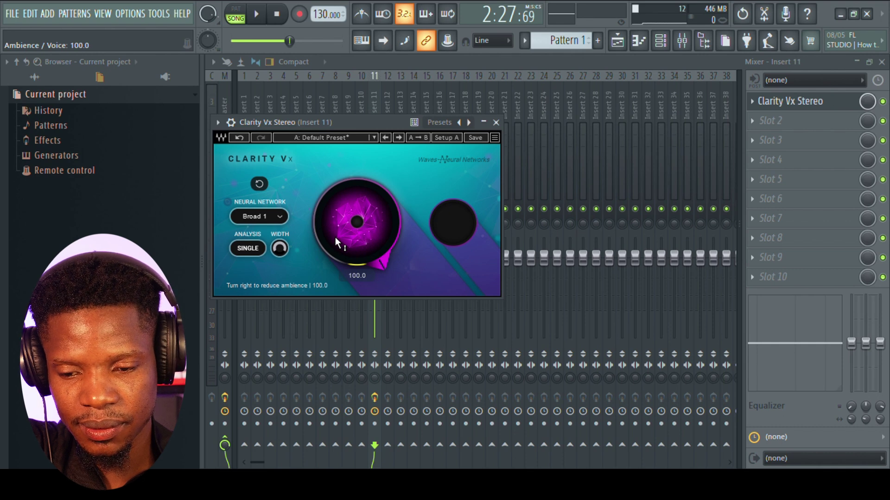
key(space)
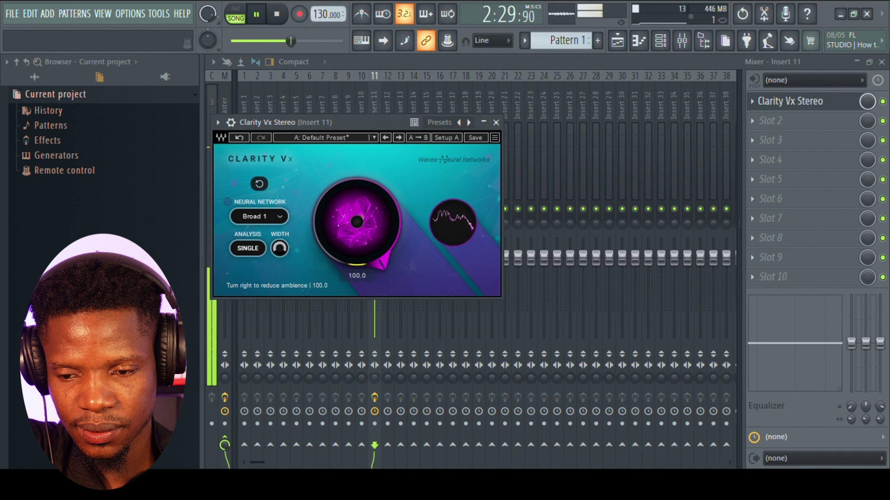
mouse_move(336, 238)
mouse_down()
mouse_move(335, 259)
mouse_move(335, 238)
mouse_up()
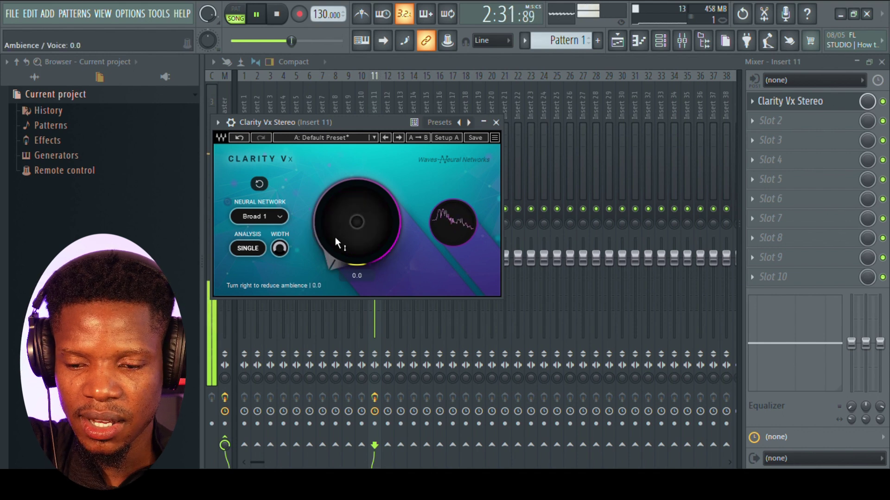
key(space)
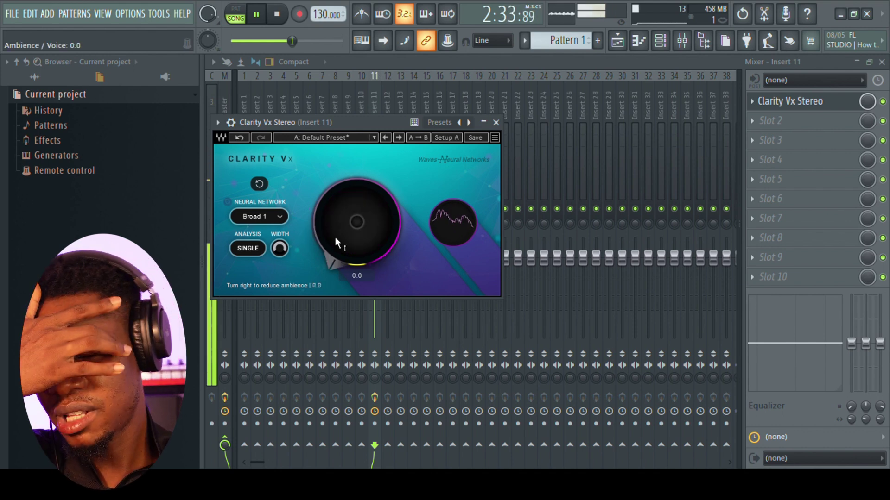
Set the Clarity Vx ambience reduction to roughly the middle of its range and play the recording to check it
drag(335, 237, 335, 222)
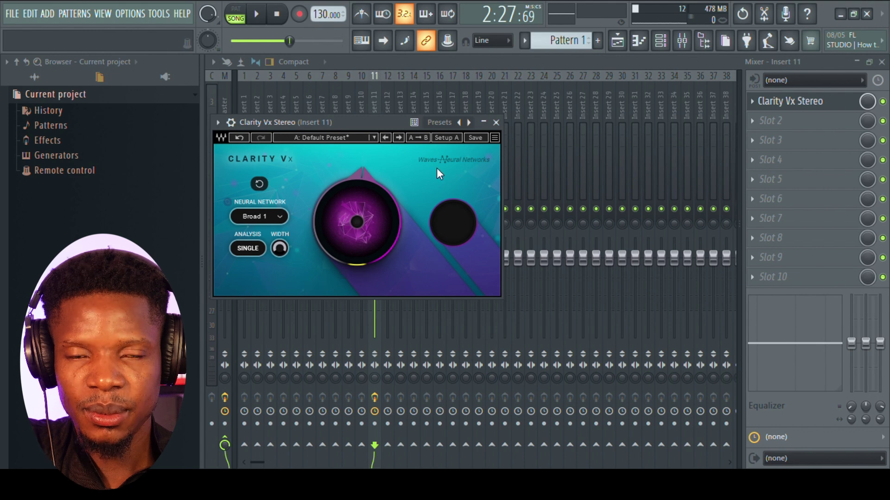
key(space)
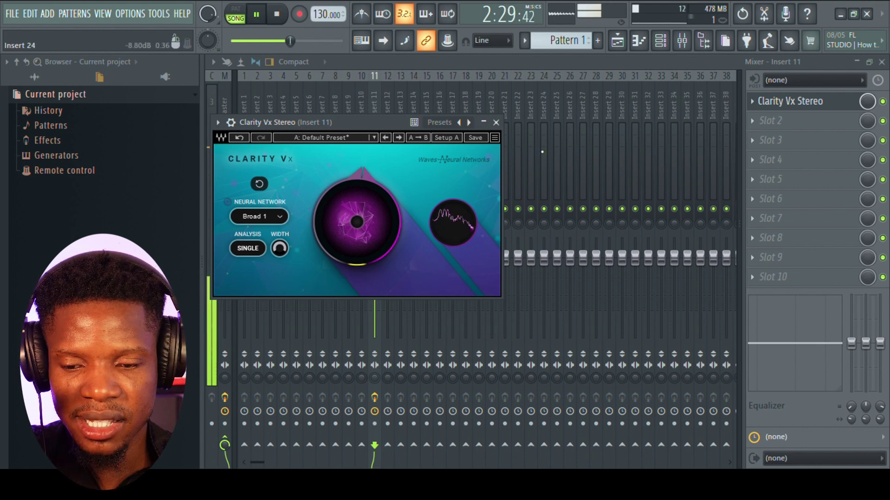
key(space)
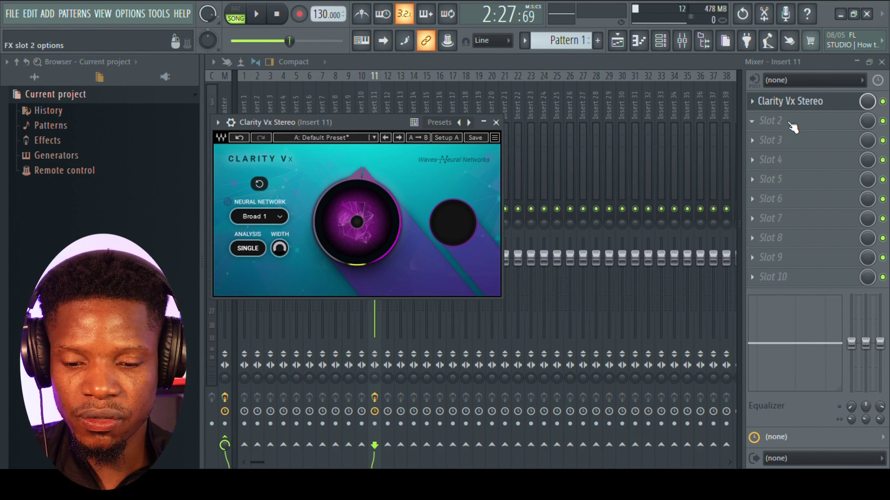
Load FabFilter Pro-Q 3 into Slot 2 of Insert 11 with the Low Cut preset
click(789, 121)
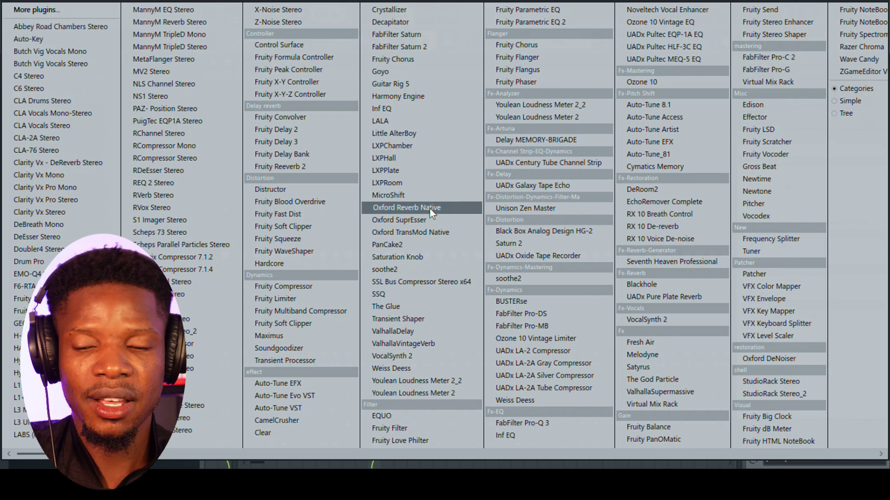
click(552, 423)
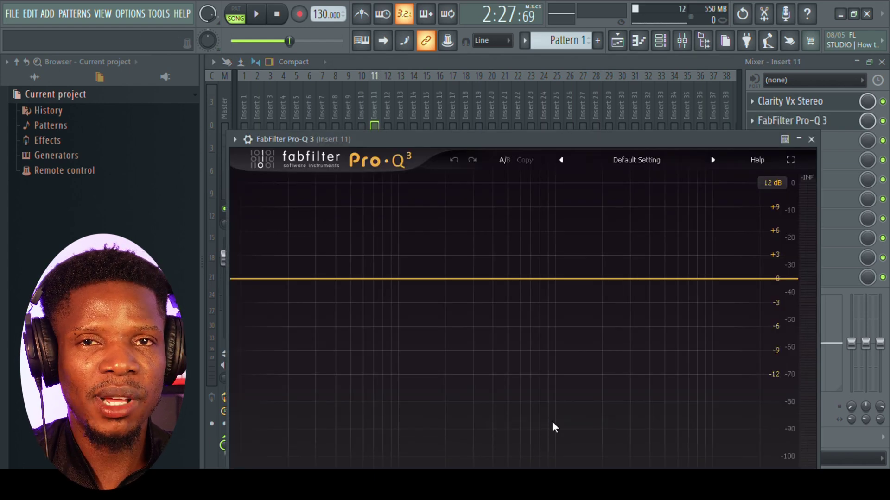
click(640, 165)
click(610, 285)
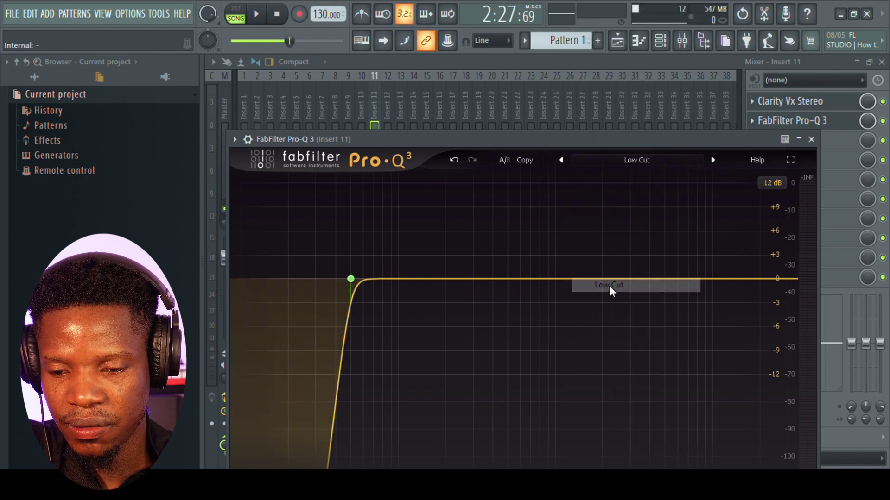
Sweep the soloed low-cut band during playback and settle its frequency at about 61 Hz with solo turned off
mouse_move(286, 368)
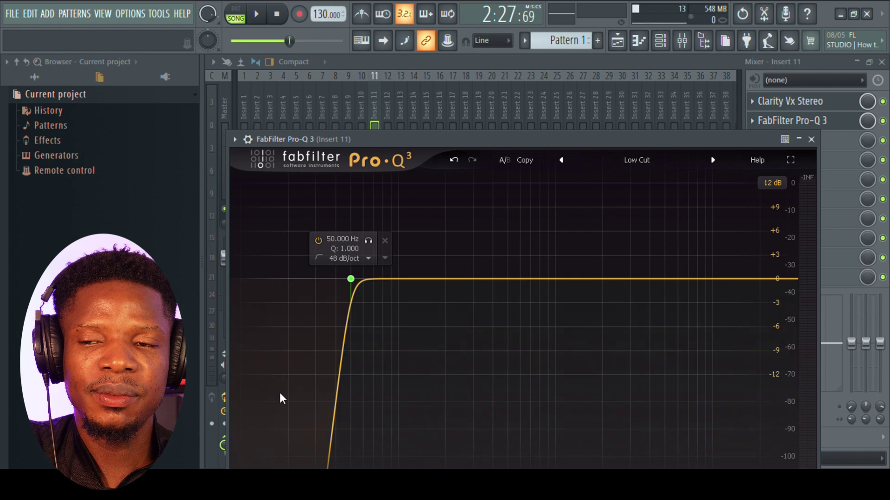
click(288, 355)
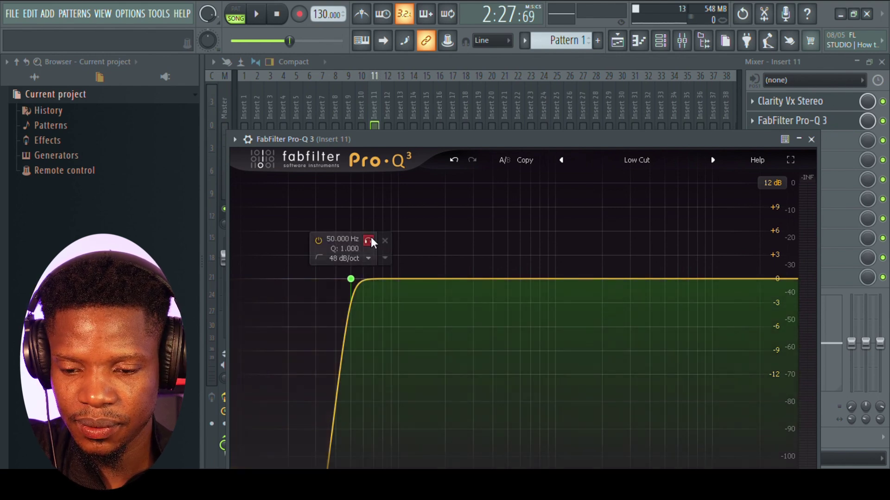
key(space)
click(368, 241)
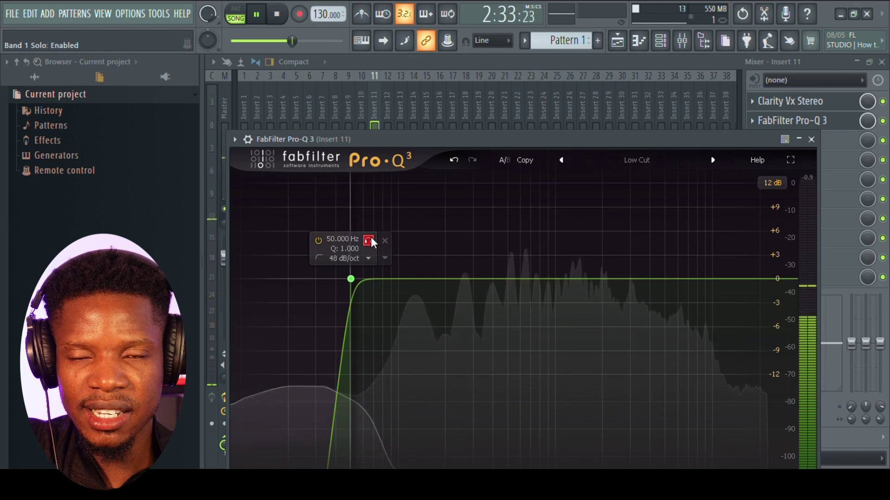
drag(371, 239, 596, 240)
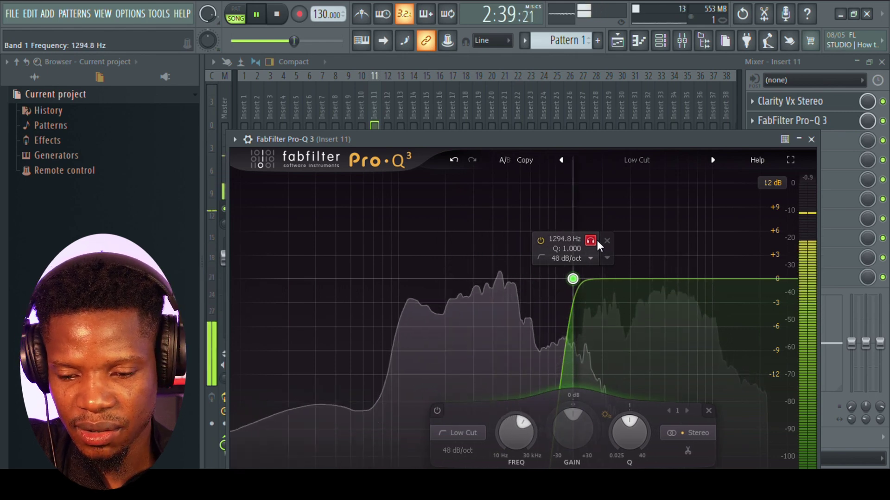
drag(597, 240, 388, 247)
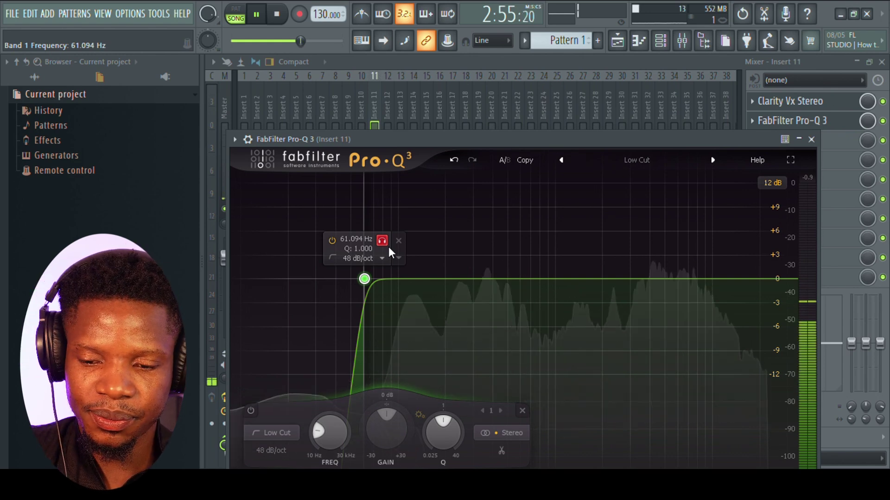
click(388, 246)
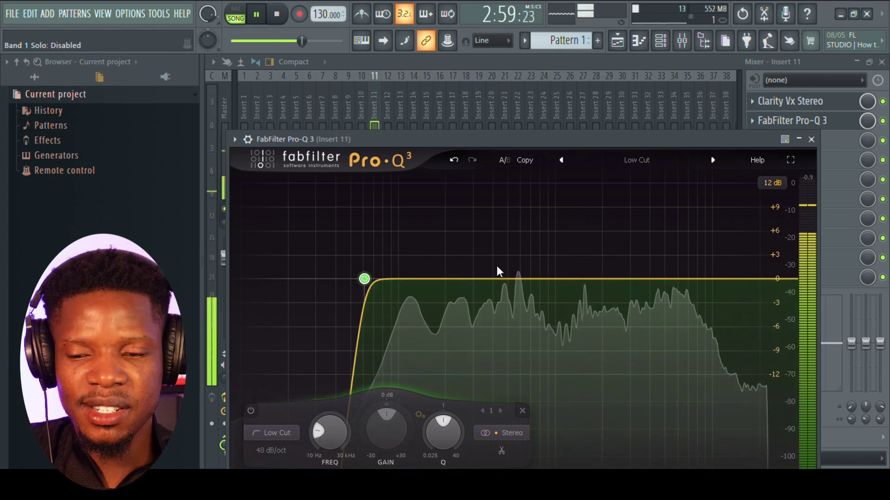
key(space)
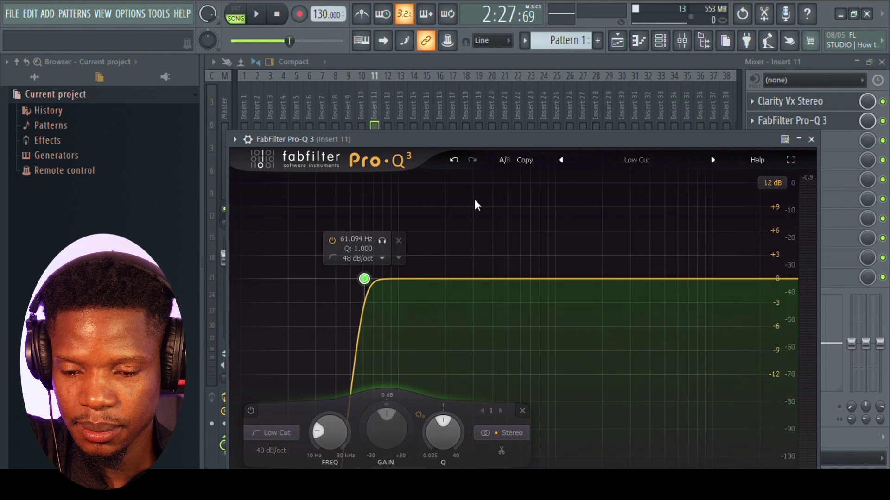
Add a dynamic bell band at about 305 Hz in Pro-Q 3 while the recording plays, then stop playback
key(space)
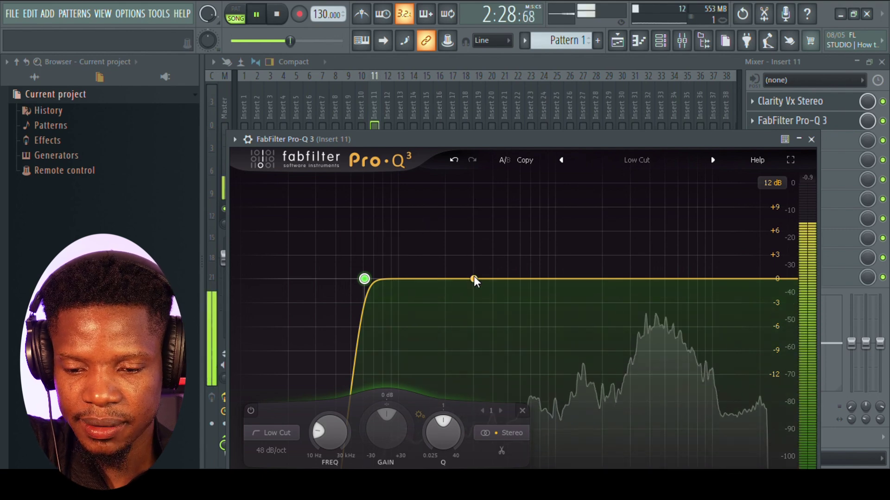
click(474, 278)
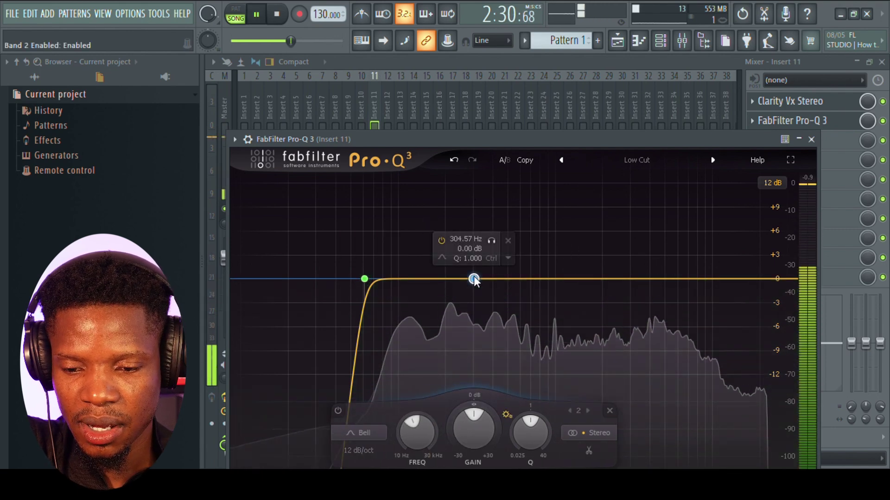
right_click(473, 278)
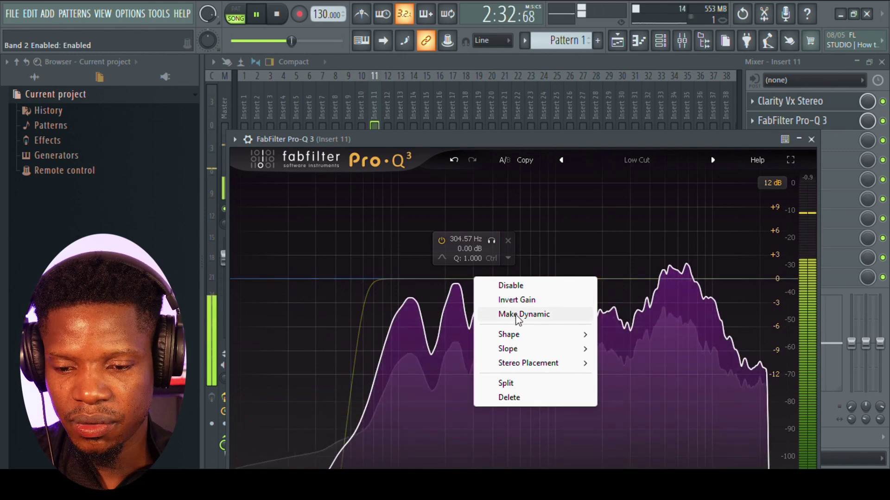
click(516, 315)
key(space)
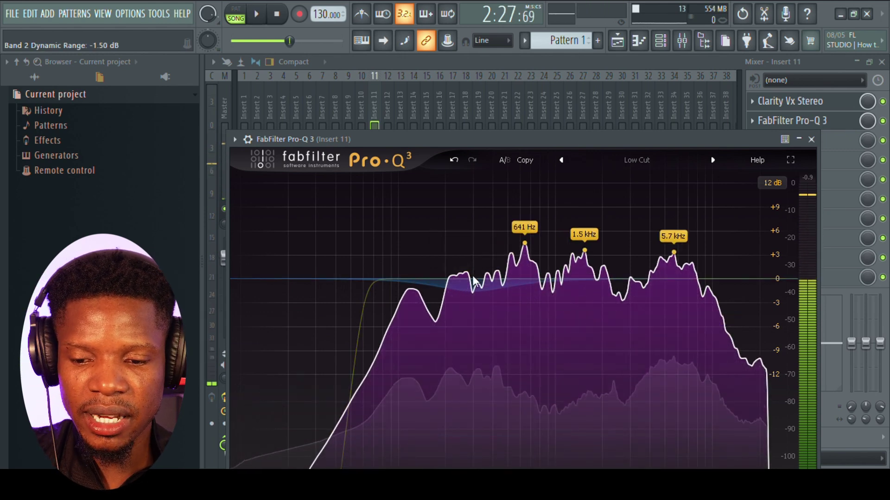
Boost the 305 Hz band to +30 dB and narrow its Q to a sharp peak, auditioning it with playback
mouse_move(405, 271)
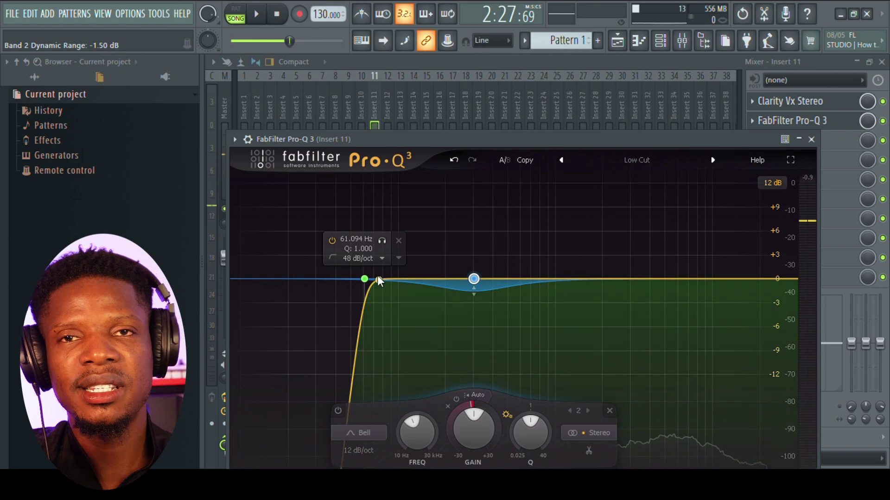
mouse_move(473, 279)
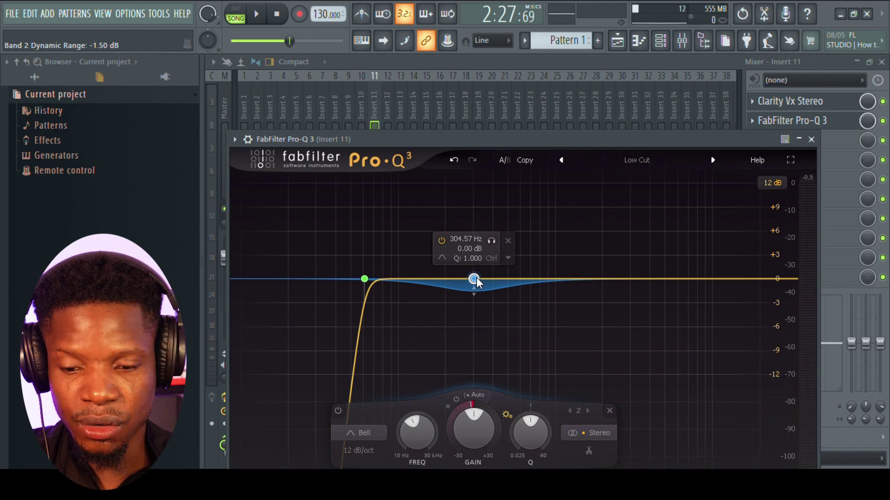
mouse_move(382, 280)
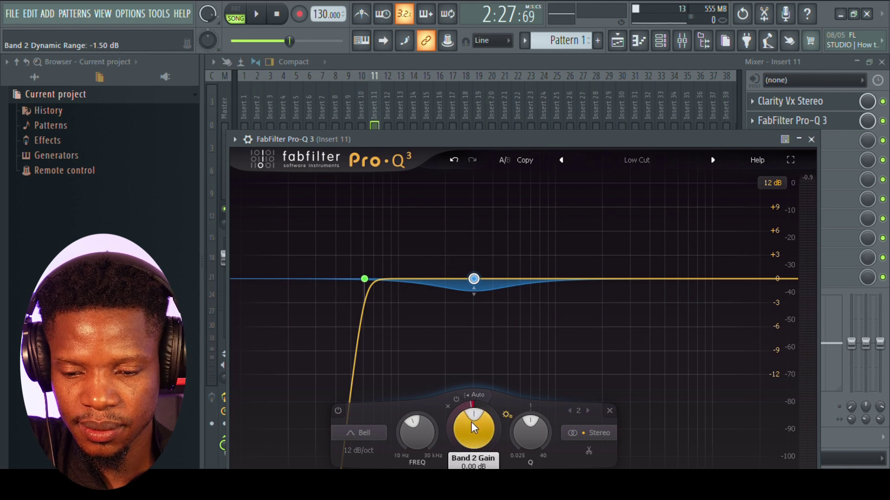
drag(471, 421, 546, 296)
key(space)
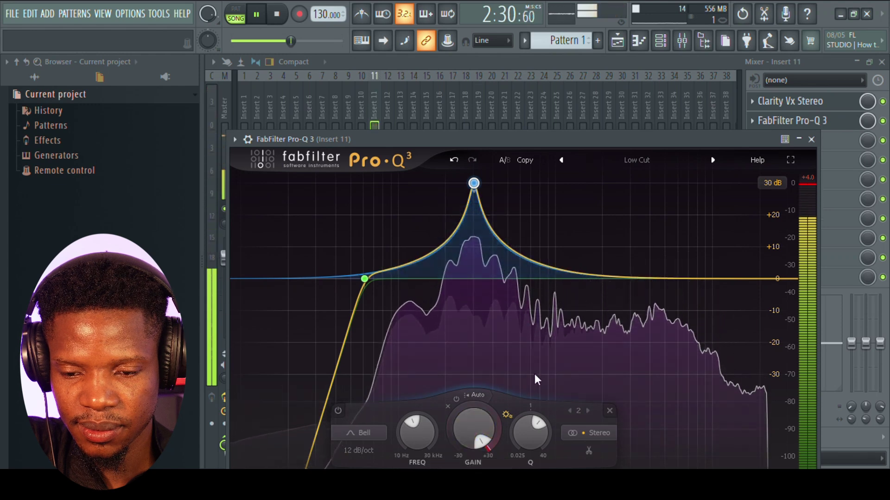
drag(530, 433, 535, 405)
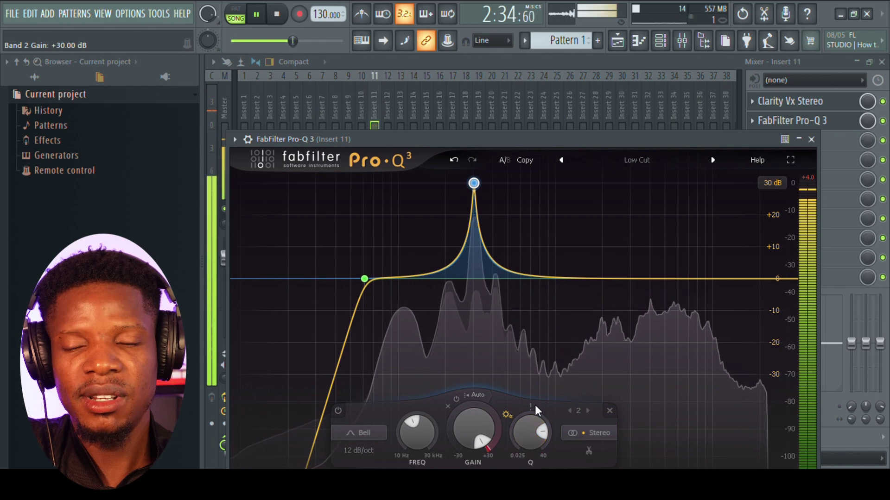
key(space)
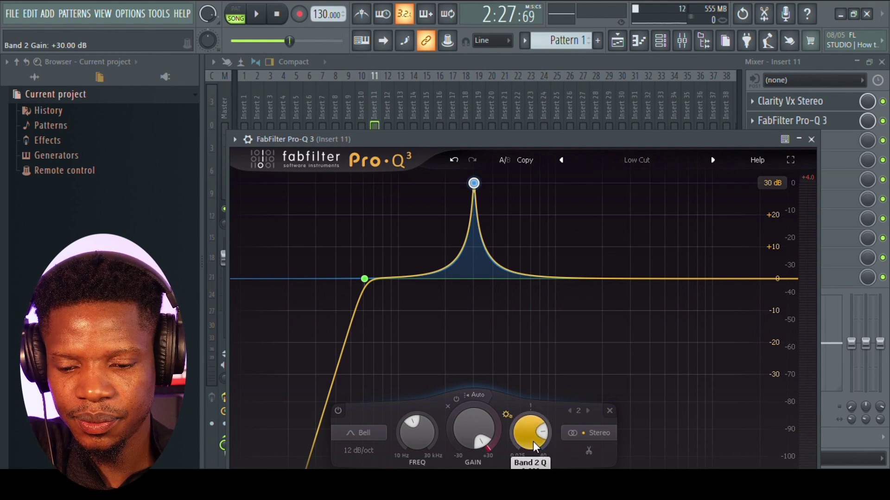
drag(533, 441, 535, 404)
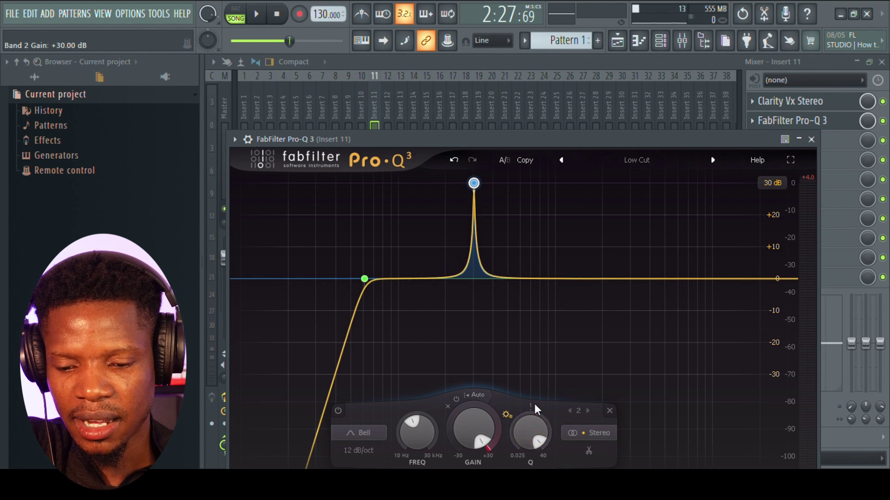
key(space)
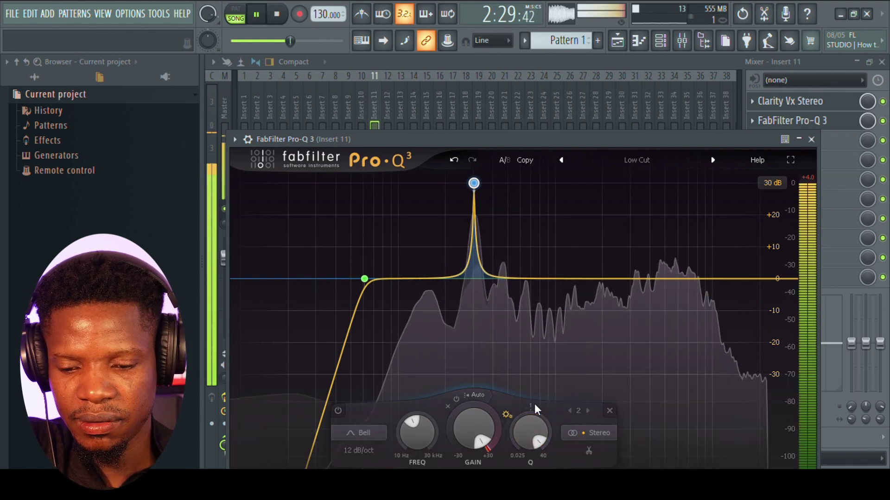
key(space)
Cut the 305 Hz band to about -13 dB and play the recording to check it
drag(473, 425, 474, 449)
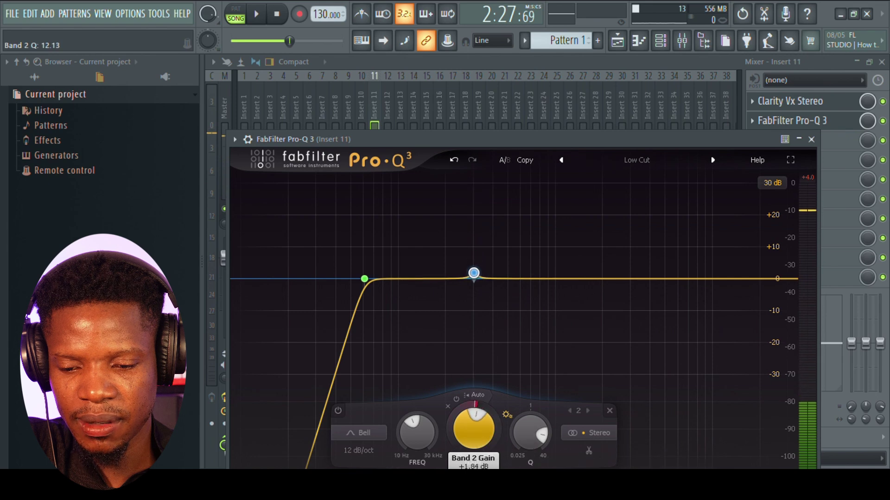
drag(481, 415, 463, 421)
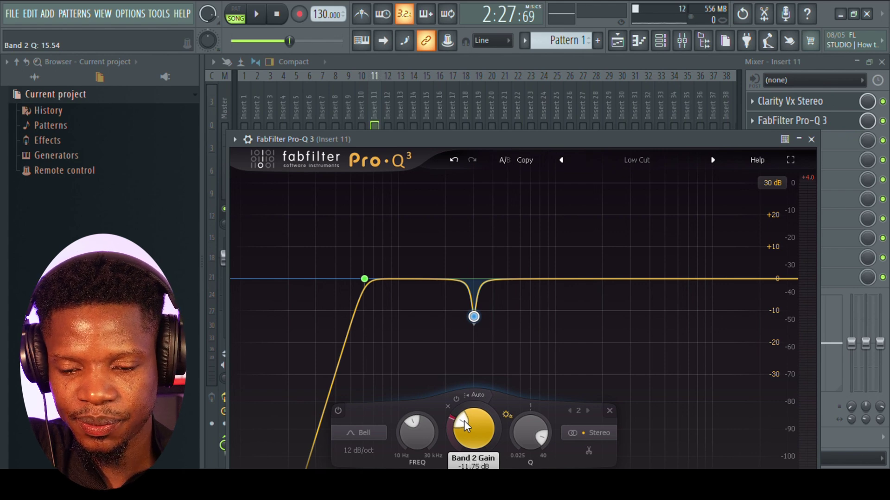
drag(463, 420, 464, 422)
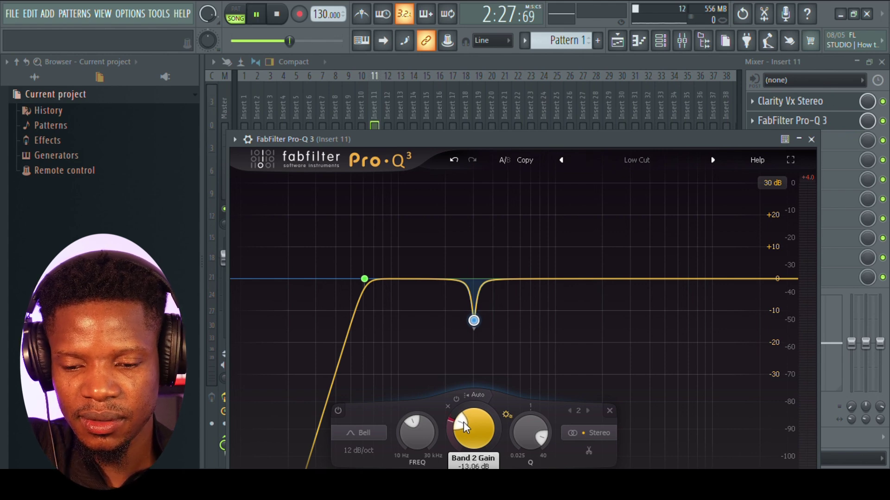
key(space)
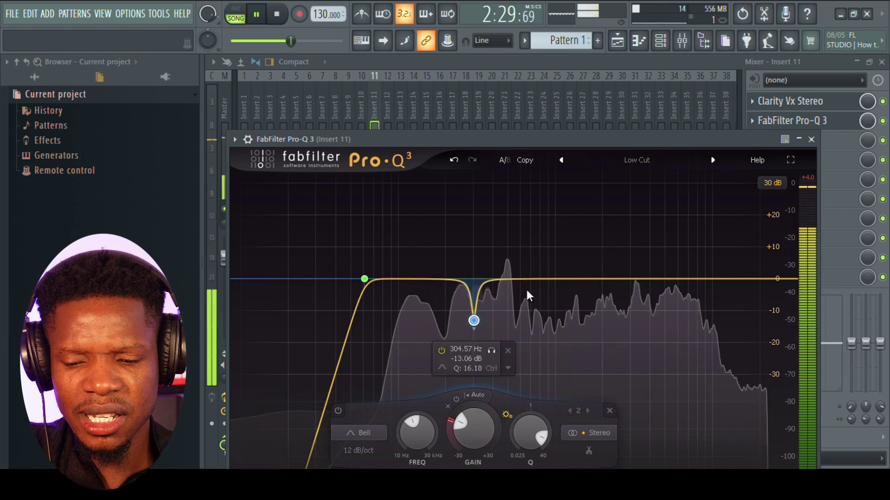
key(space)
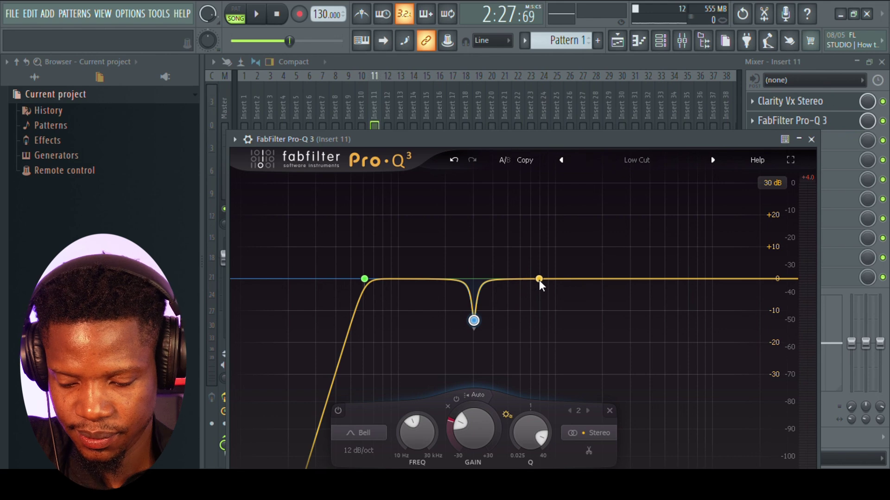
key(space)
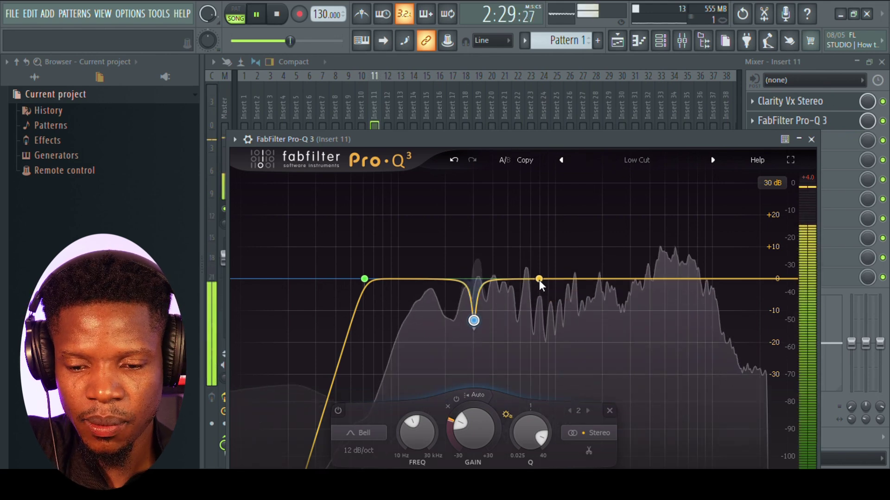
key(space)
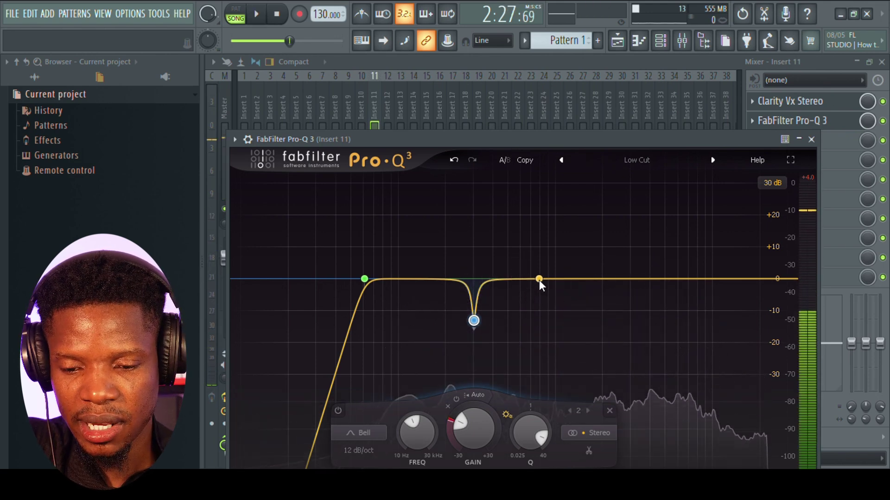
Add a dynamic bell band at about 791 Hz
click(539, 279)
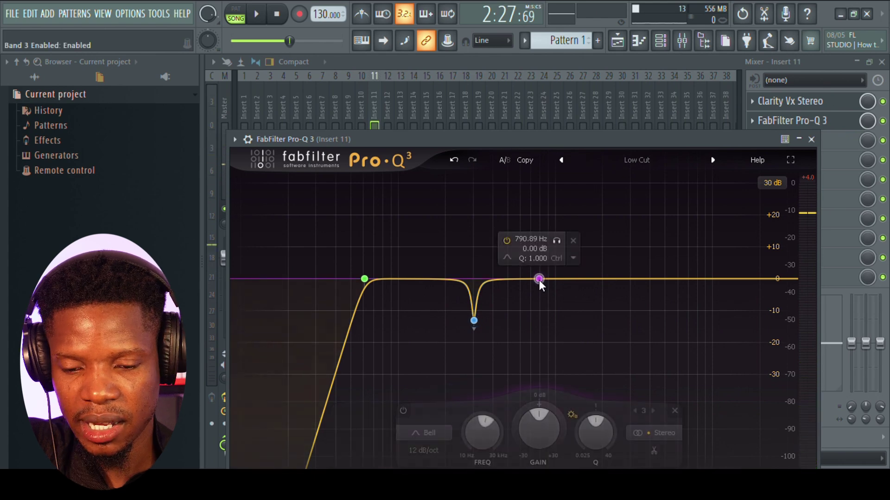
right_click(538, 280)
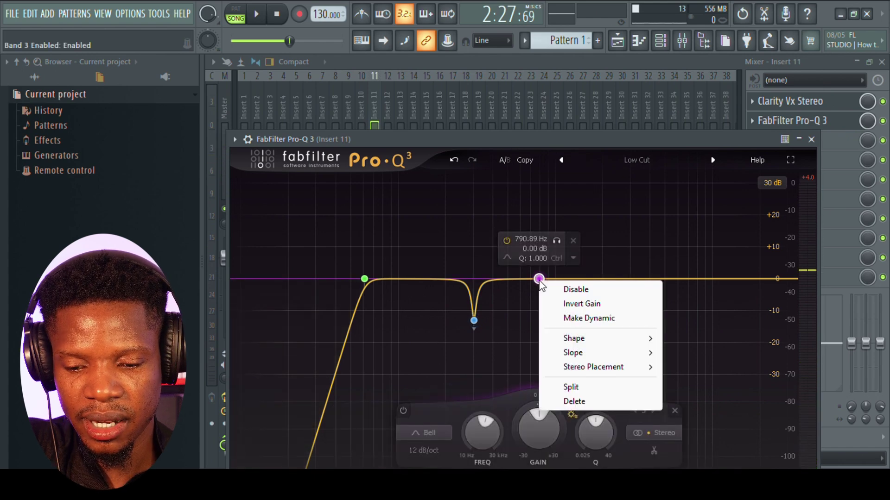
click(584, 320)
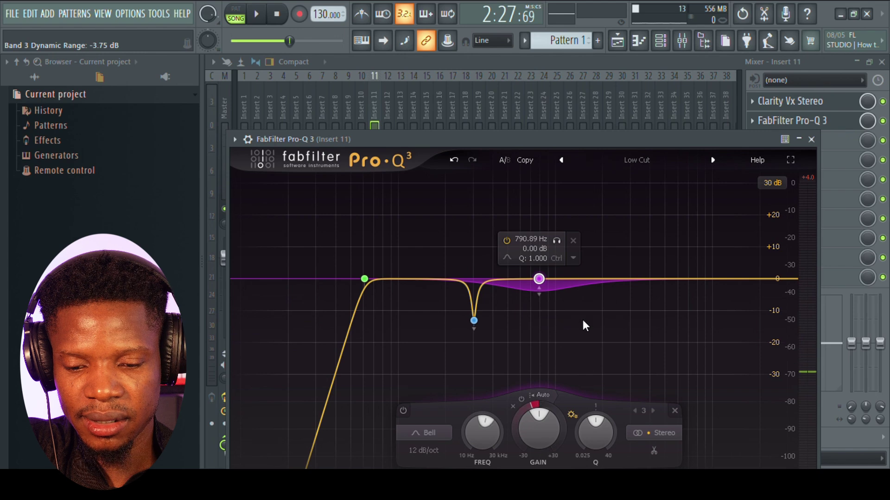
Boost the 791 Hz band to +30 dB, narrow its Q to a sharp peak and audition it with playback
drag(540, 434, 583, 319)
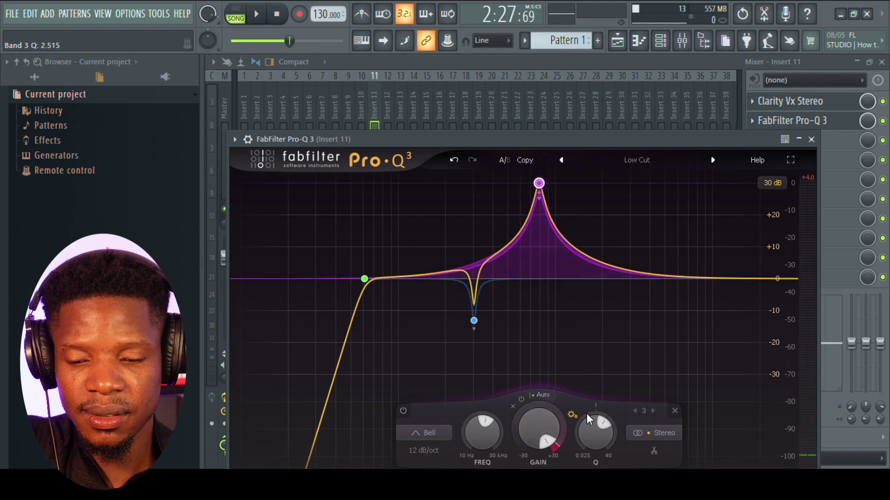
drag(588, 432, 607, 364)
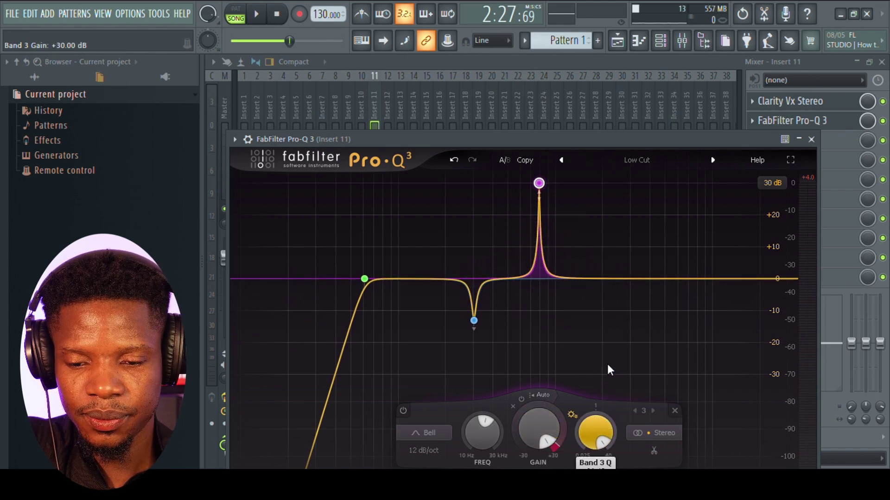
key(space)
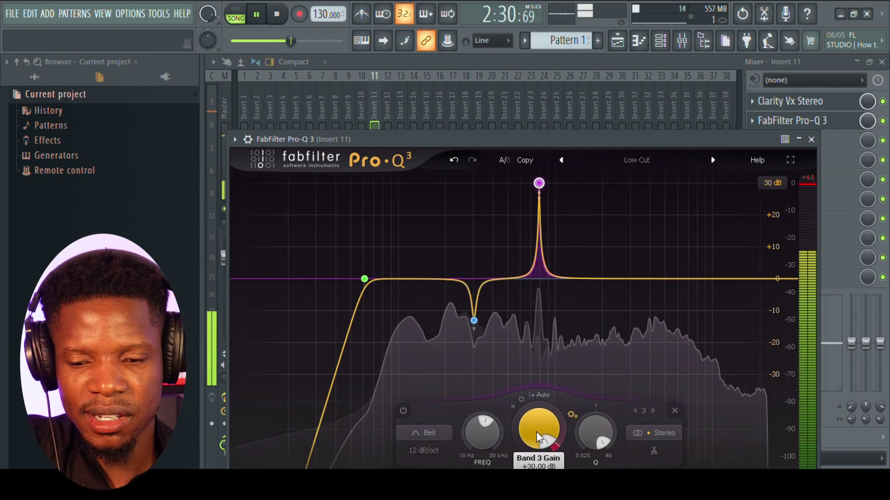
key(space)
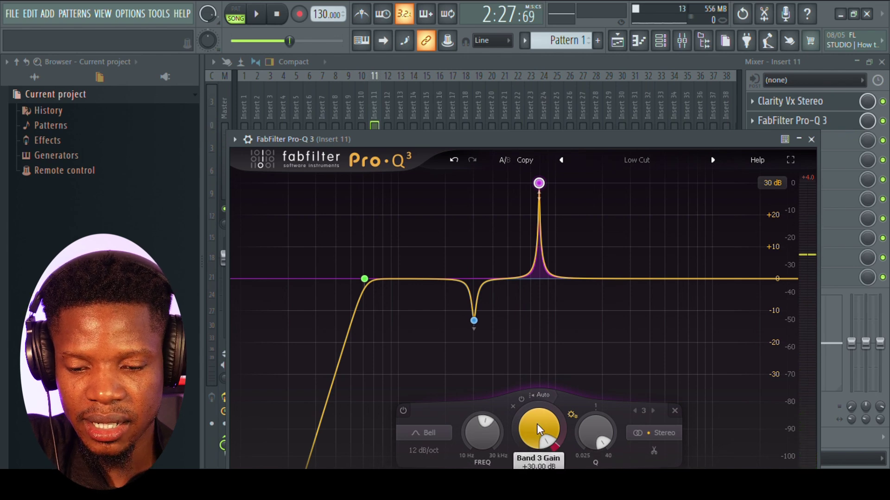
Cut the 791 Hz band to about -10 dB and play the recording to check it
drag(537, 424, 469, 465)
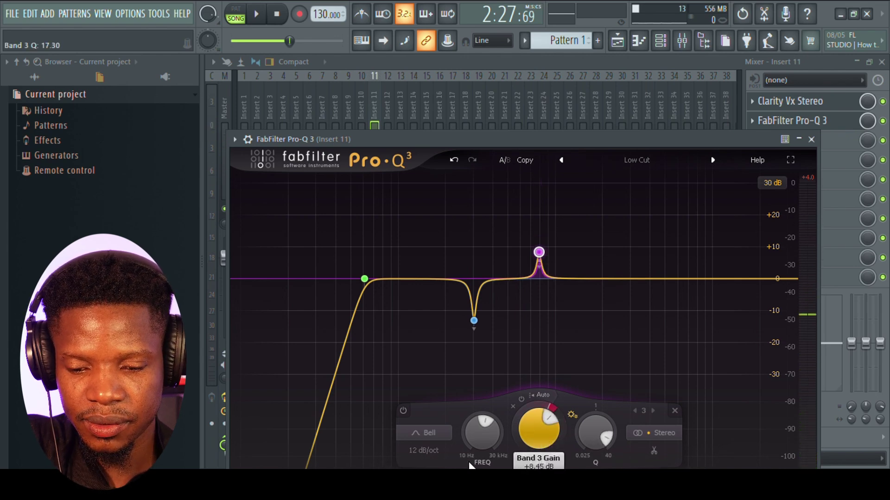
double_click(544, 415)
click(536, 421)
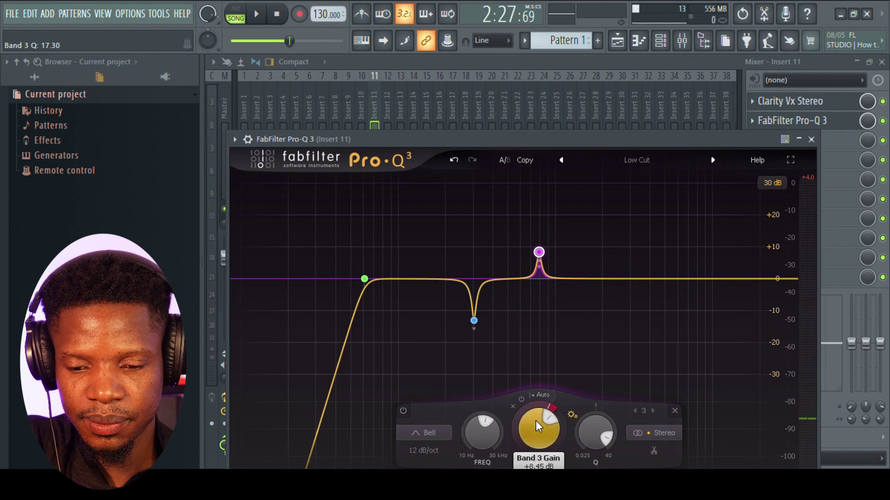
drag(544, 419, 524, 422)
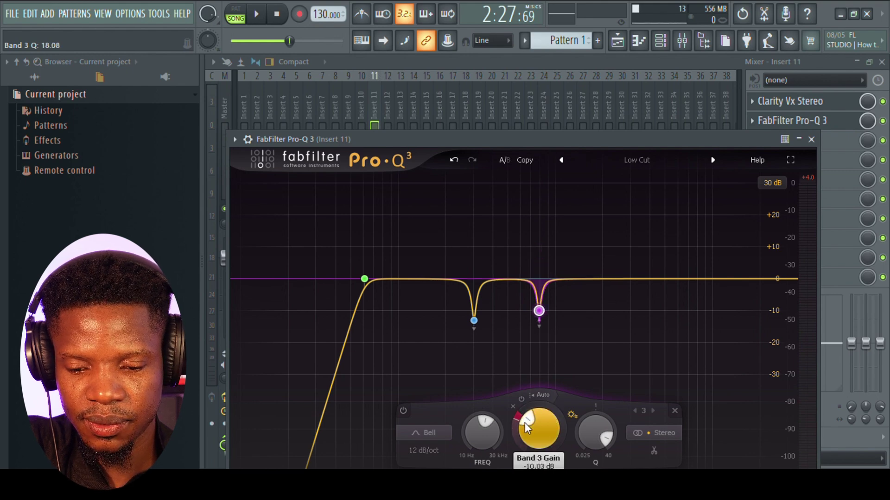
key(space)
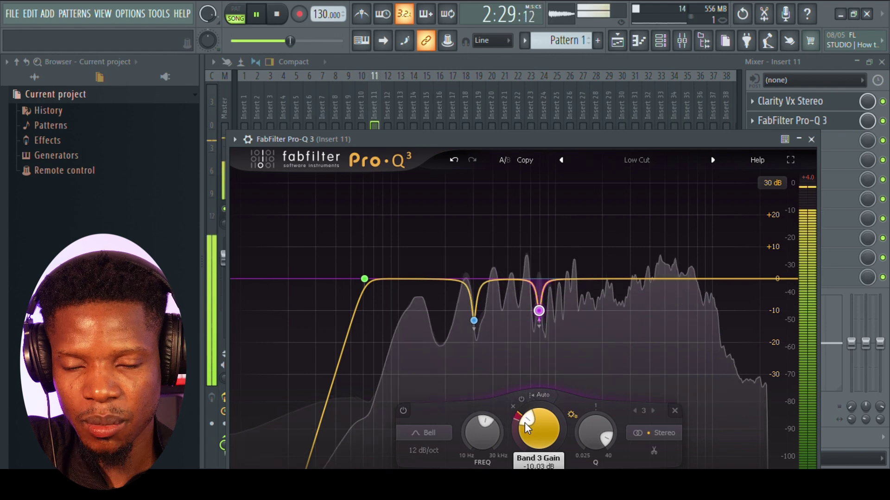
key(space)
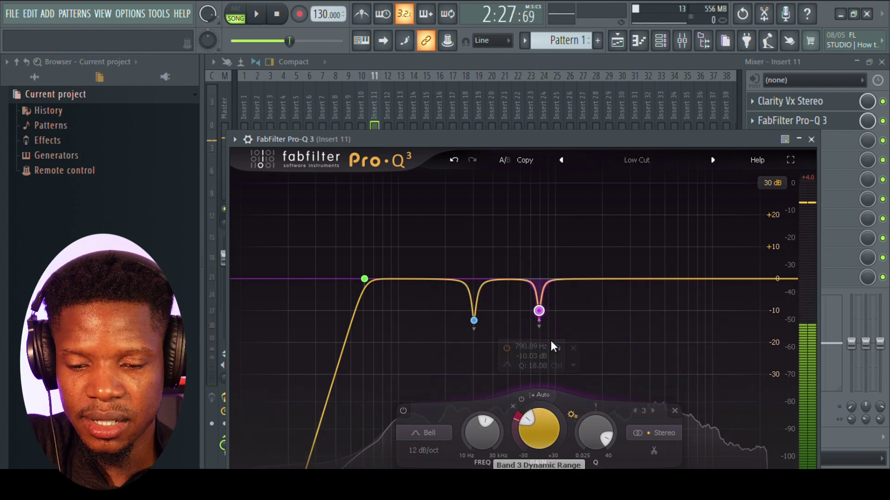
mouse_move(539, 314)
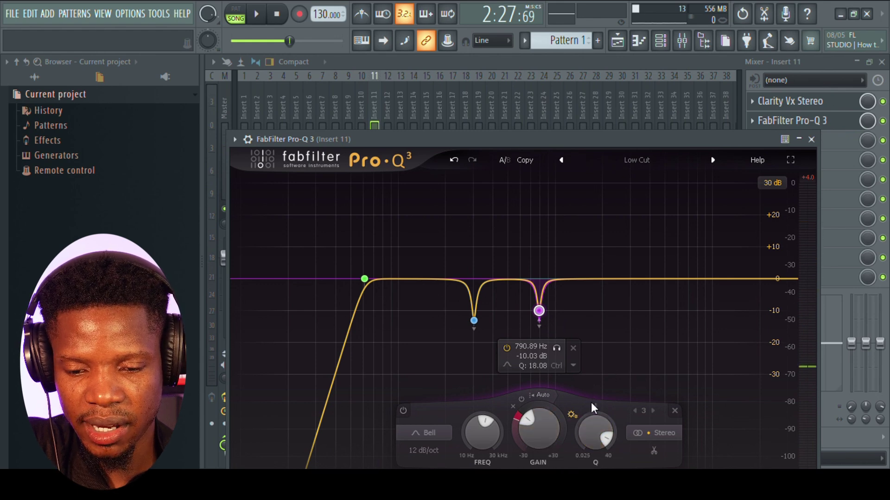
Add a dynamic bell band at about 2093 Hz
click(605, 280)
right_click(605, 280)
click(648, 319)
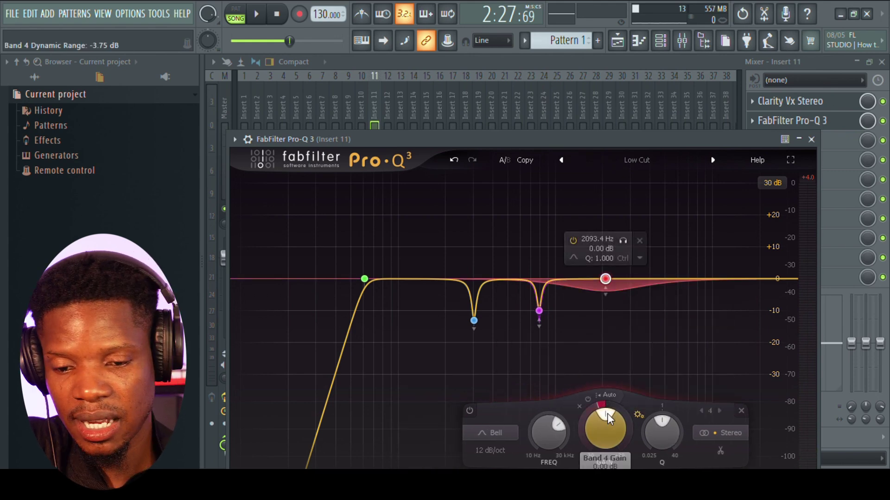
Boost the 2093 Hz band to +30 dB and narrow its Q to 40 while playing the recording
drag(607, 427, 651, 315)
scroll(605, 180, up, 5)
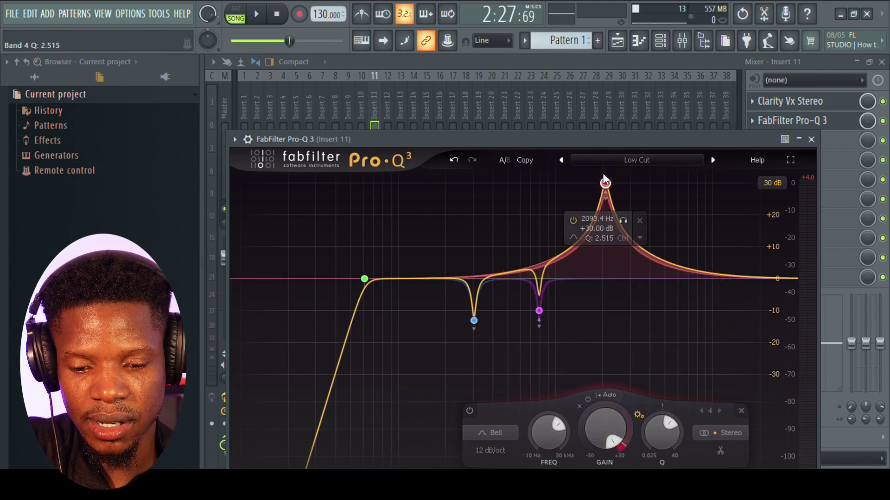
key(space)
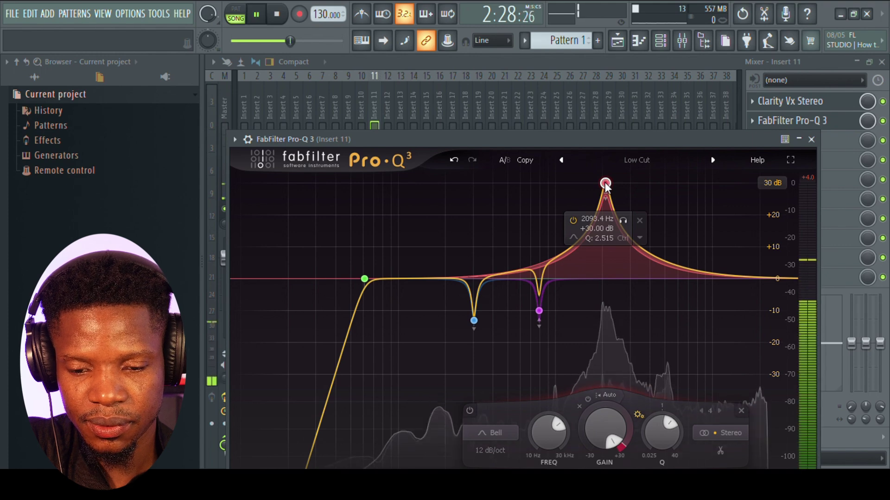
drag(658, 434, 676, 365)
mouse_move(611, 256)
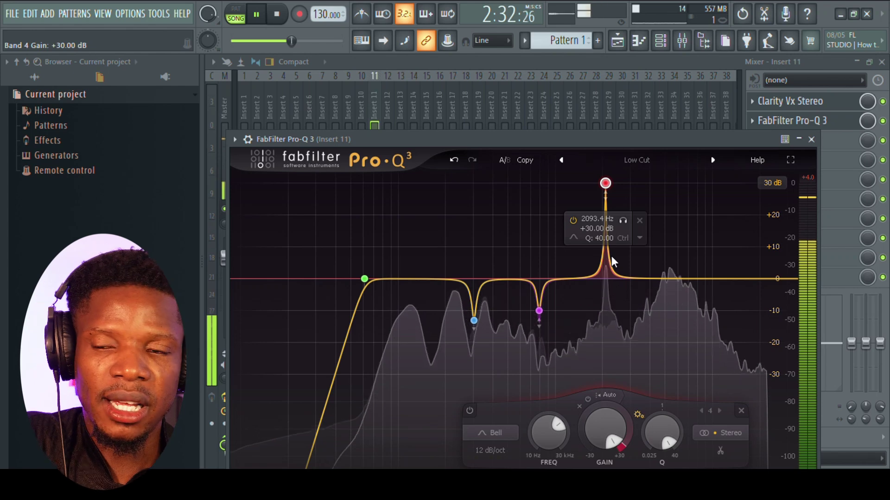
Replay the recording with the boosted 2093 Hz peak and cut the band to about -7.6 dB
key(space)
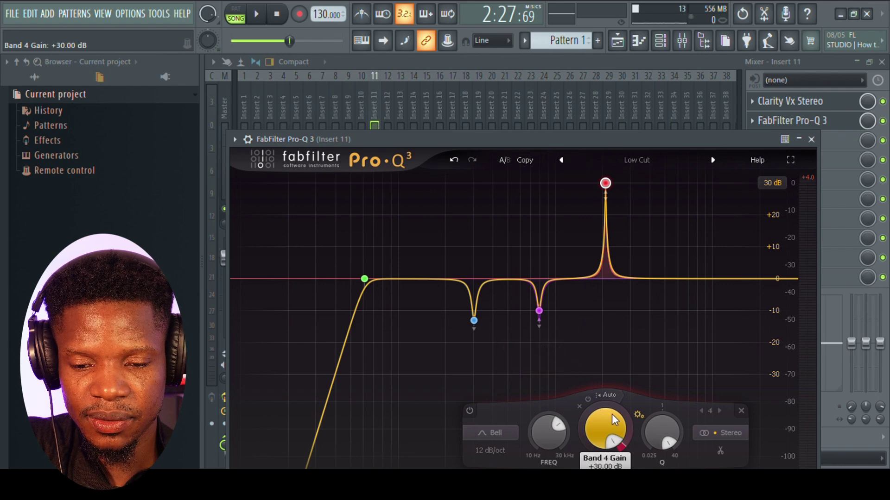
key(space)
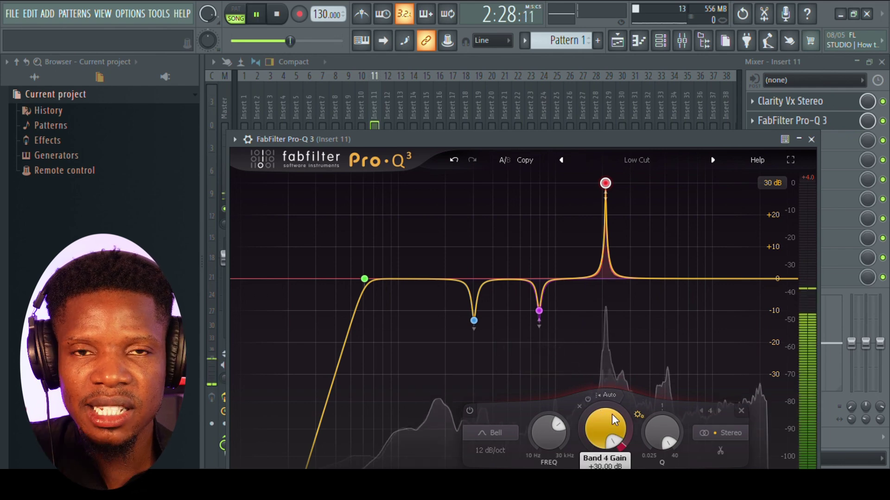
key(space)
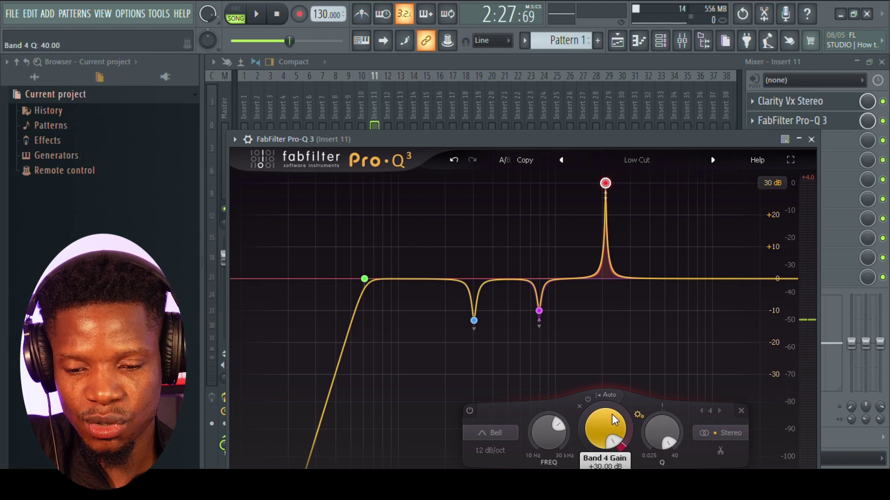
mouse_move(612, 414)
mouse_down()
mouse_move(611, 445)
mouse_move(601, 424)
mouse_up()
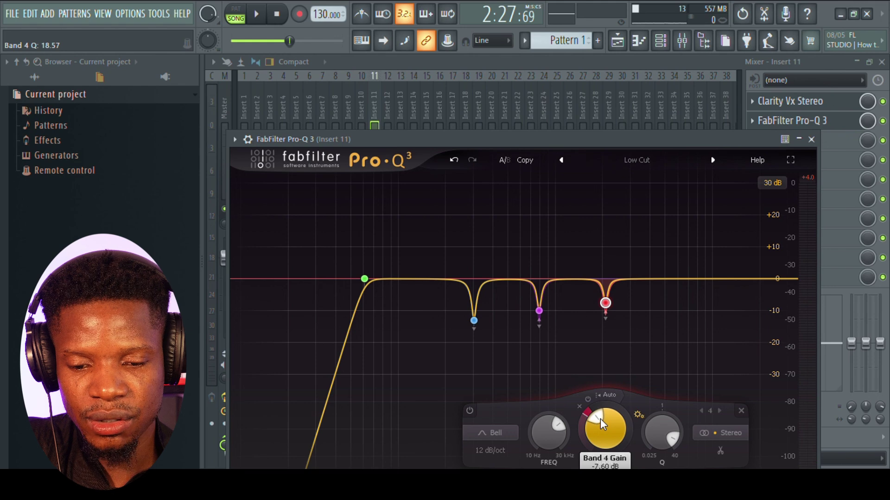
Add a dynamic bell band at about 5594 Hz
click(672, 277)
right_click(672, 278)
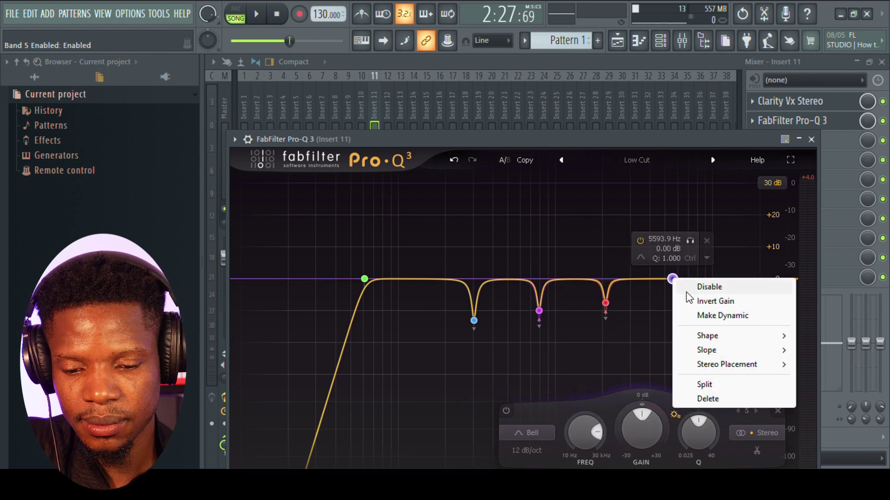
click(706, 316)
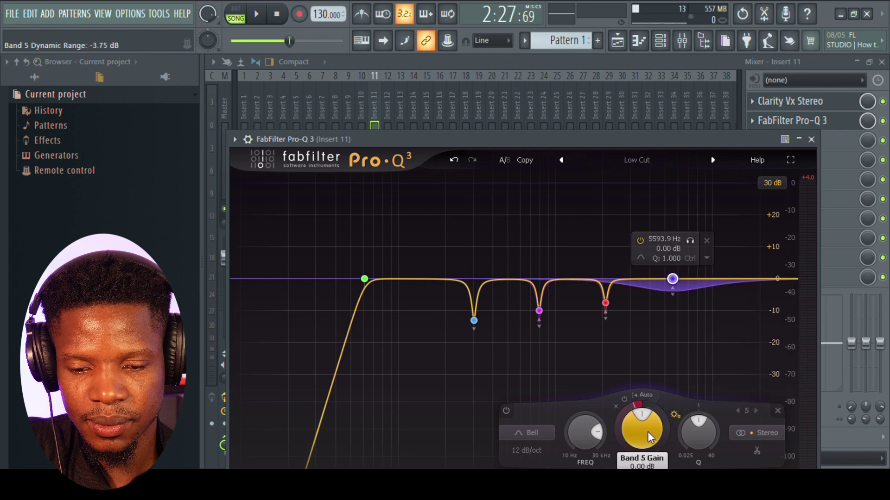
Boost the 5594 Hz band to +30 dB, narrow its Q to 40 and audition it with playback
drag(647, 432, 691, 332)
key(space)
scroll(694, 434, up, 5)
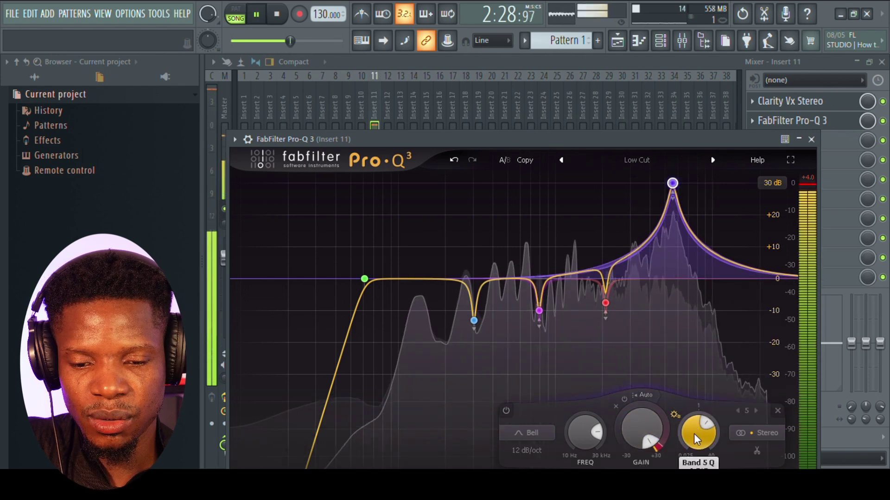
key(space)
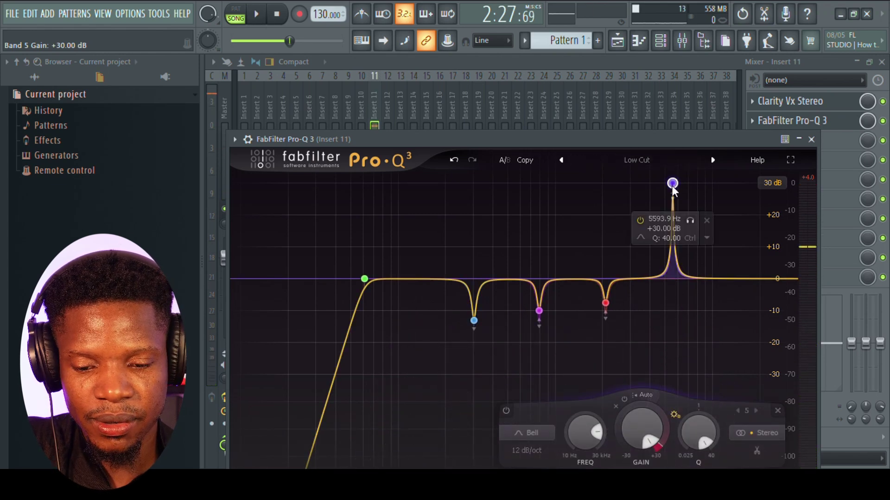
Cut the 5594 Hz band to about -3 dB and play the recording to check it
mouse_move(650, 412)
mouse_down()
mouse_move(640, 458)
mouse_move(637, 418)
mouse_up()
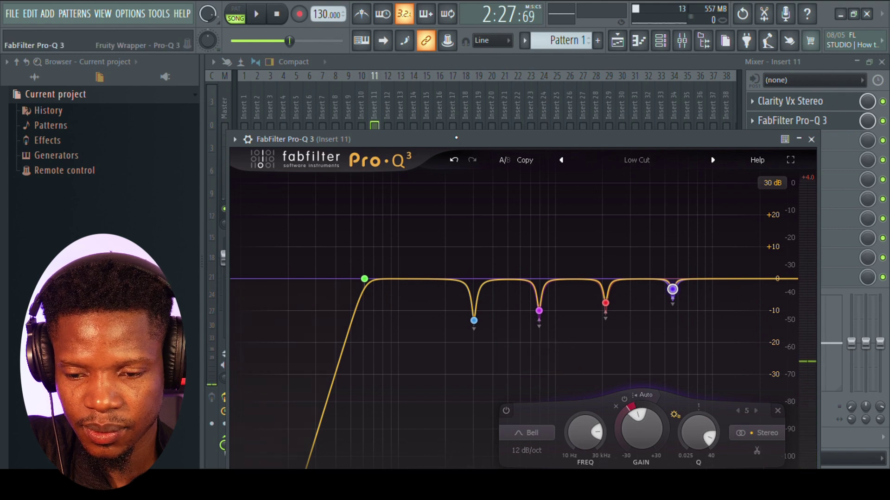
key(space)
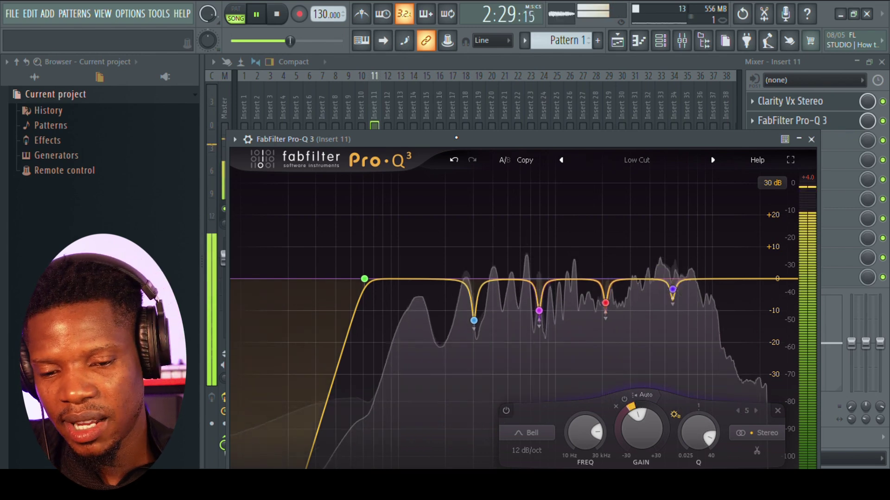
key(space)
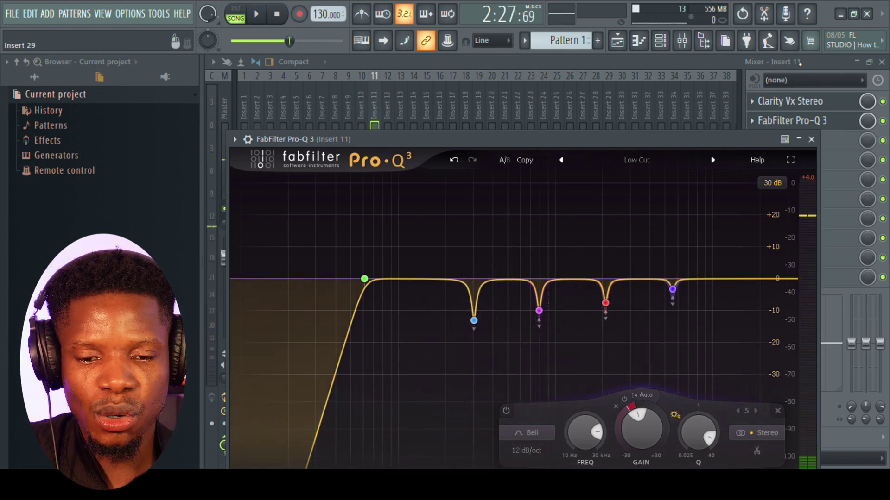
Close the equalizer, load SSLComp Stereo into slot 3 of Insert 11 and move its window so all controls show
click(811, 139)
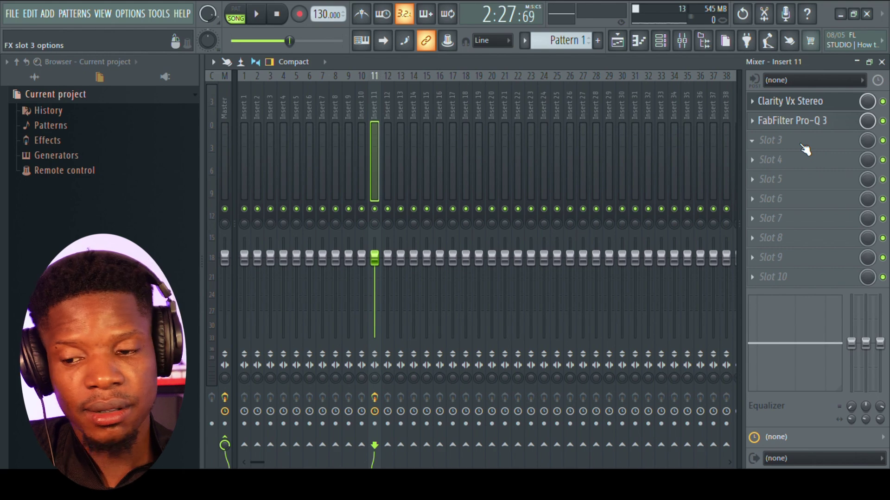
click(790, 140)
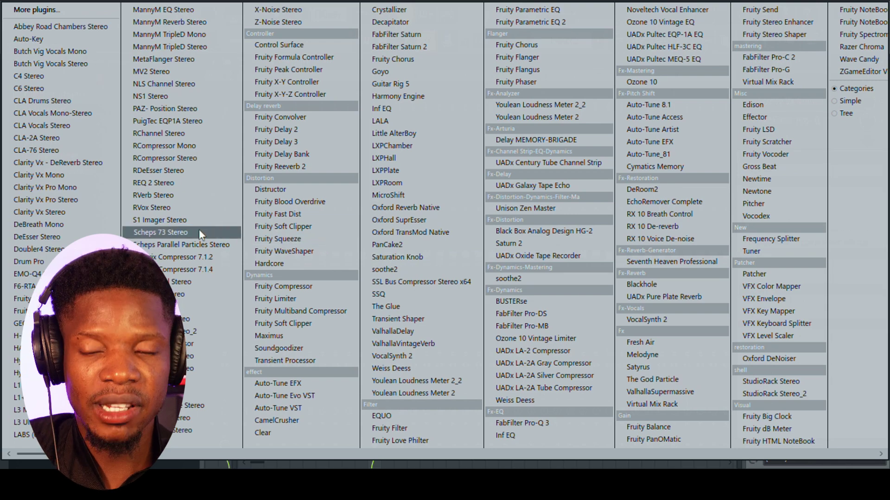
click(200, 293)
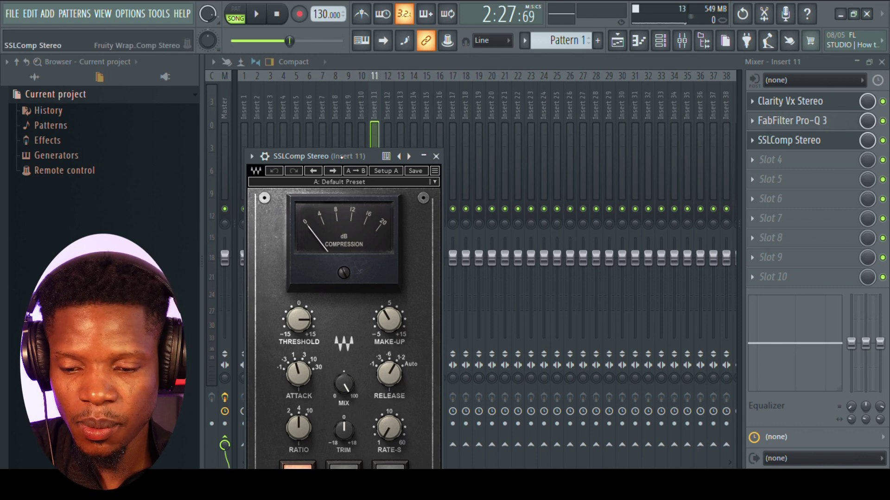
drag(342, 157, 378, 96)
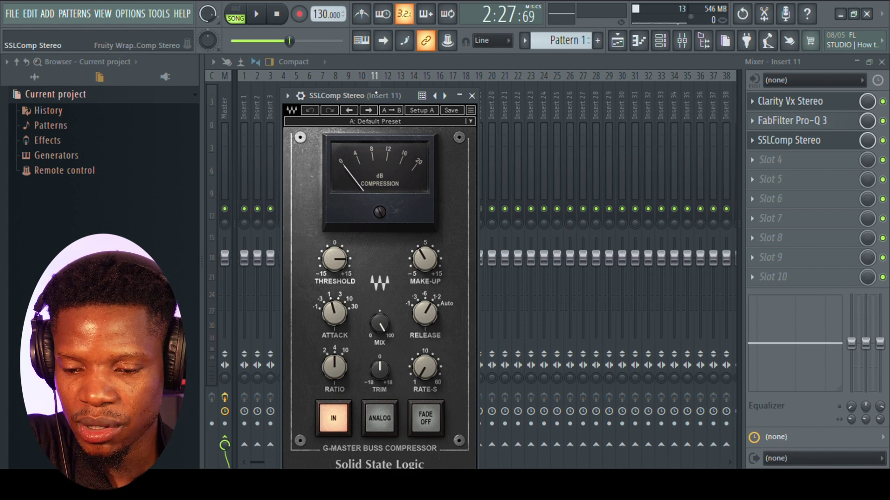
Enable the compressor's Analog mode and play the recording while watching the compression meter
click(379, 415)
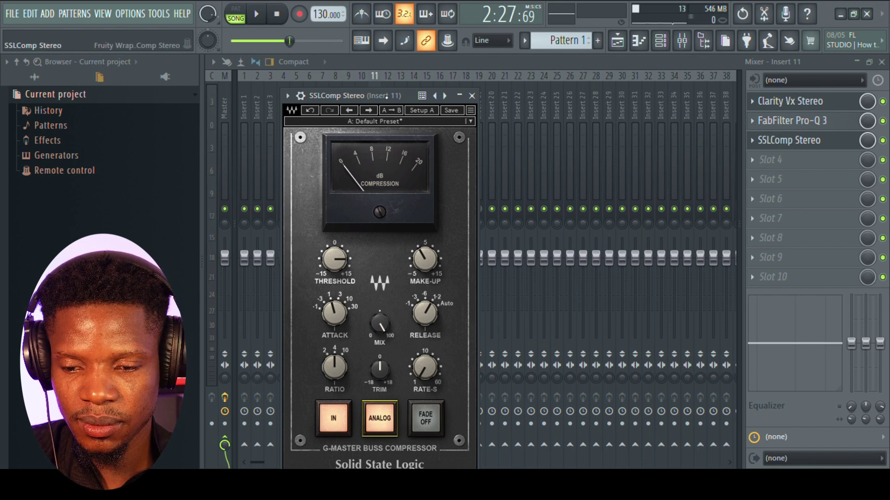
key(space)
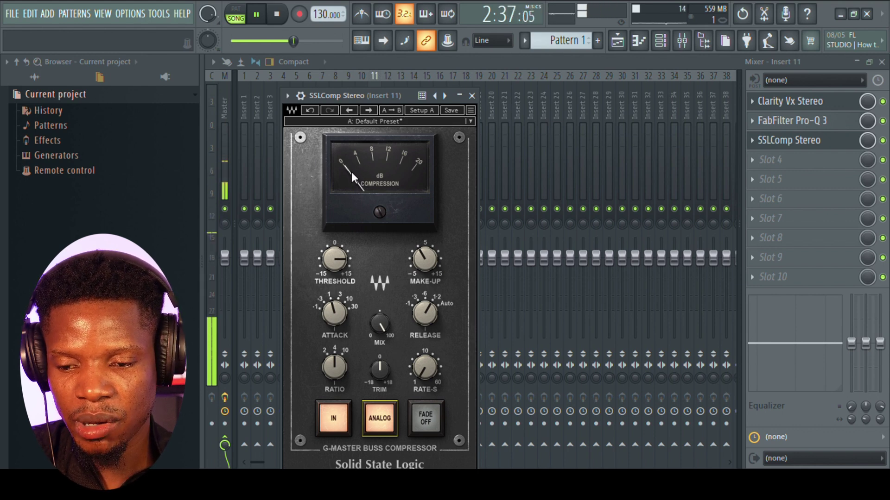
key(space)
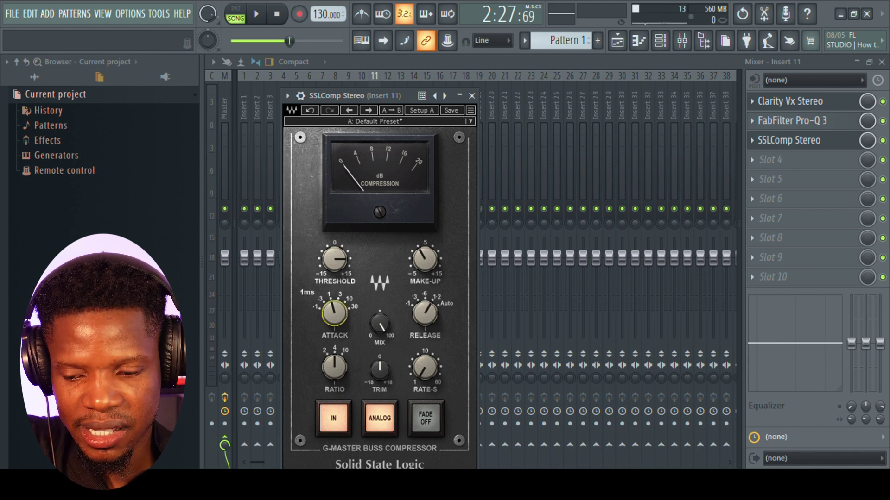
Set the compressor's attack to 30 ms and release to Auto, and check the result with playback
drag(335, 315, 336, 299)
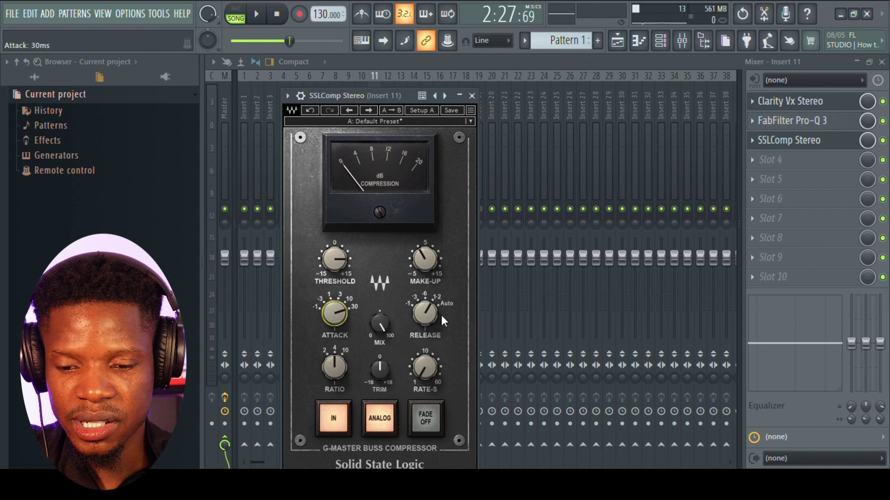
drag(426, 314, 425, 301)
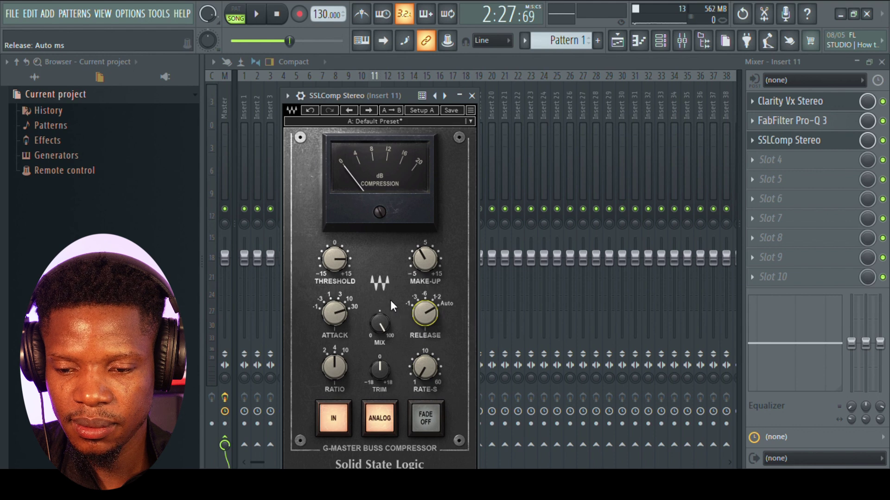
key(space)
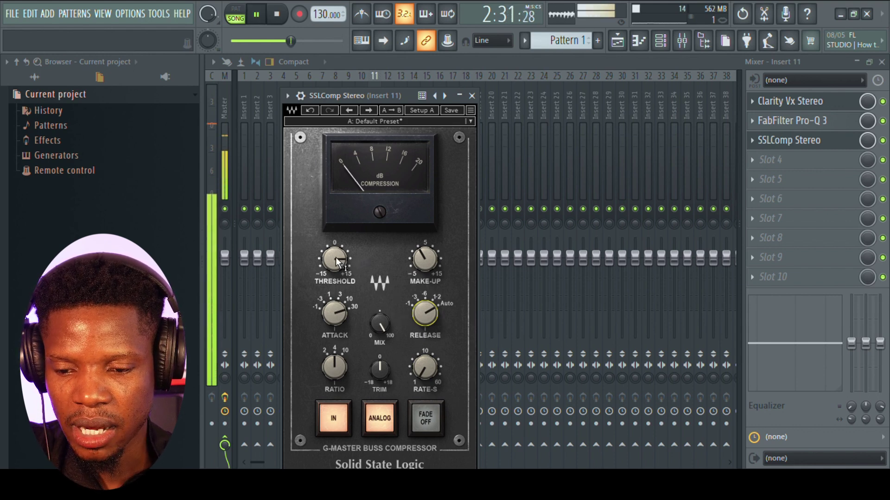
key(space)
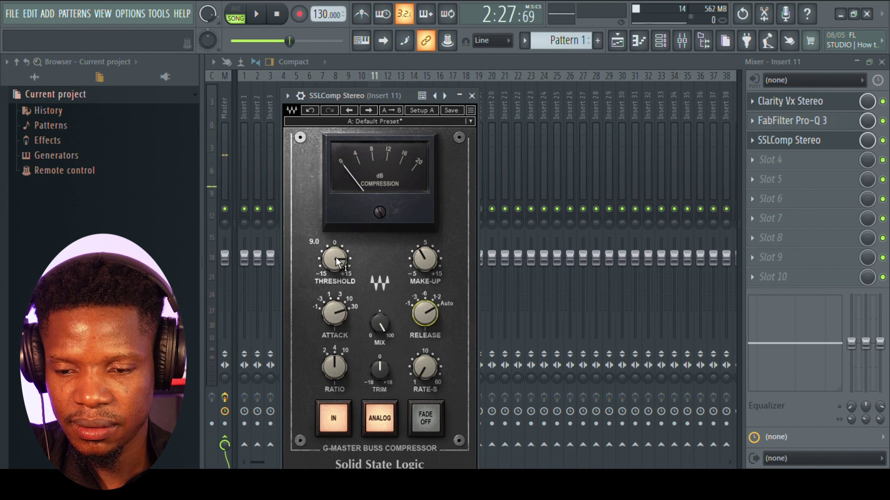
Lower the compressor's threshold to -15 dB and play the recording to judge the compression
drag(336, 257, 336, 315)
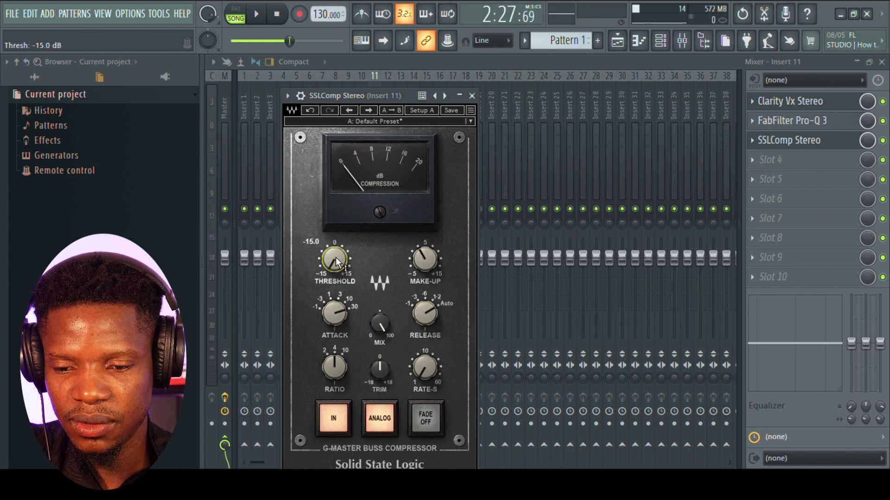
key(space)
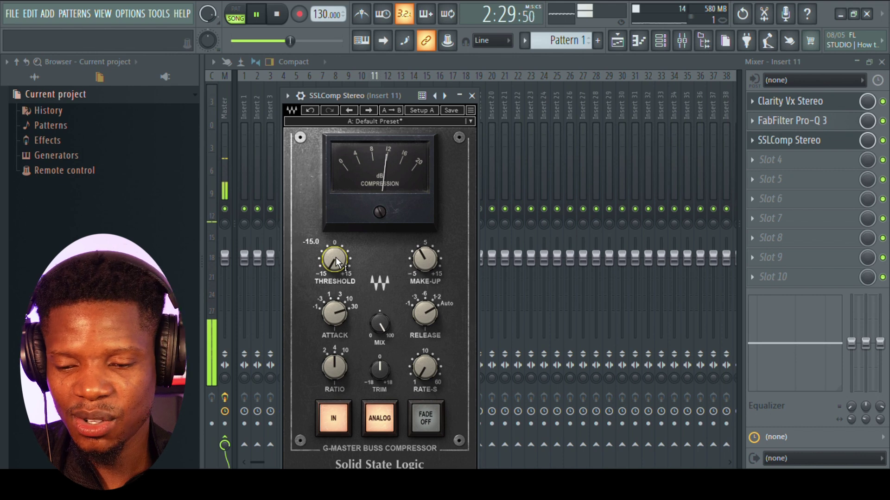
key(space)
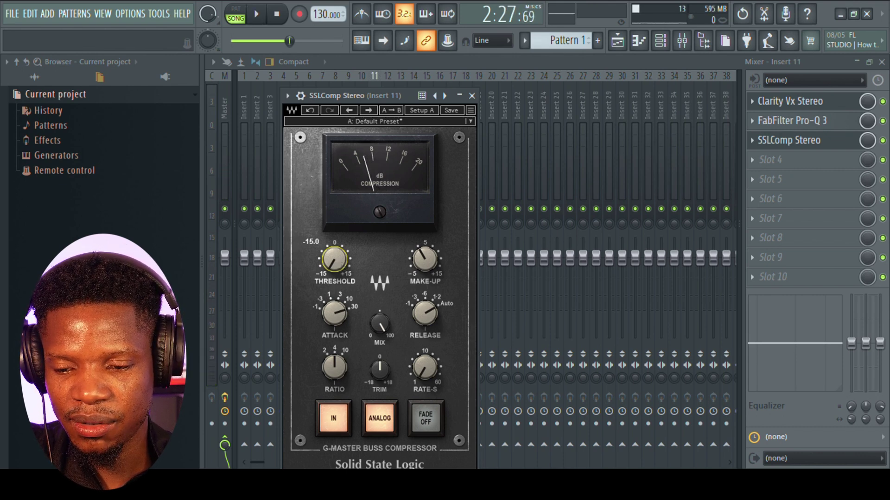
Raise the compressor's threshold to 0 dB and play the recording again
drag(335, 257, 336, 221)
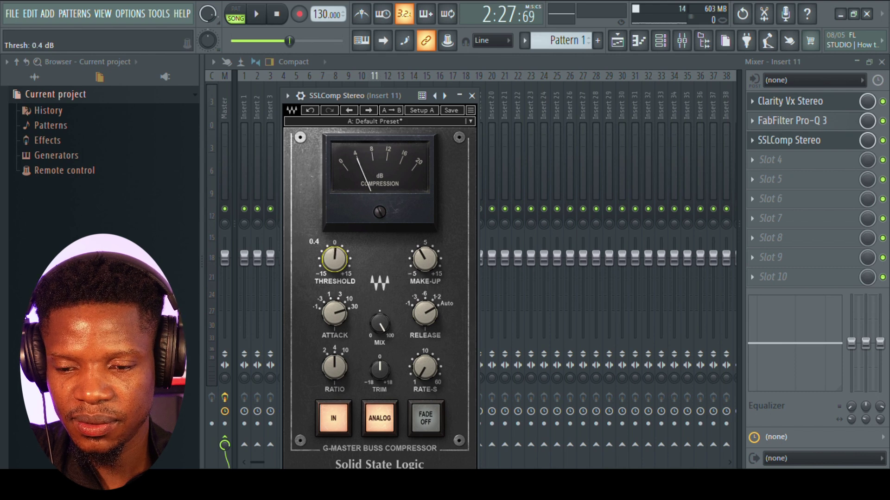
drag(334, 259, 335, 264)
key(space)
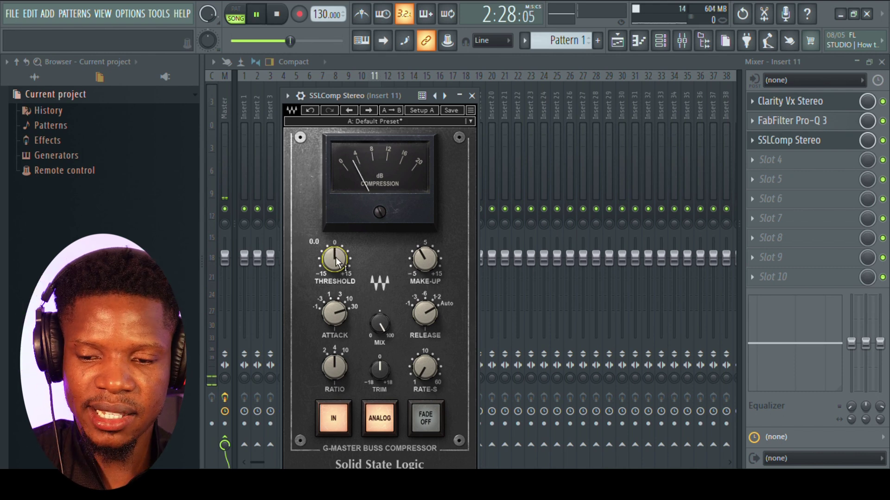
key(space)
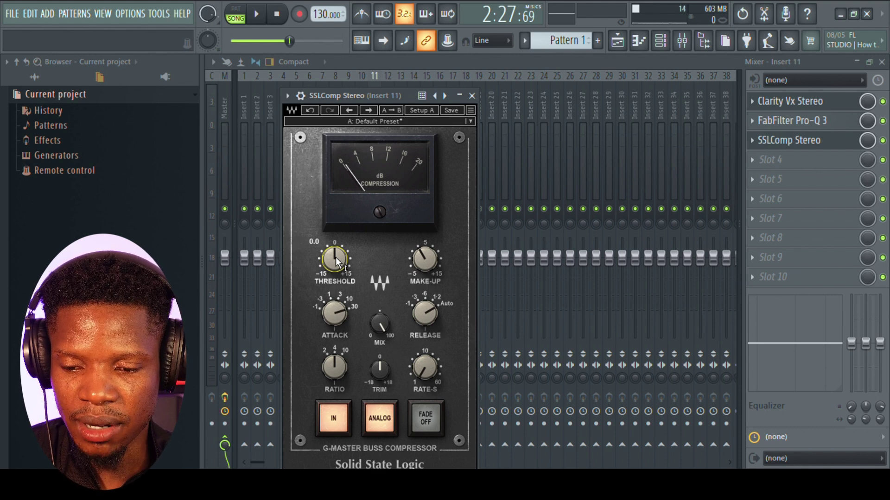
Set the compressor's threshold to 6 dB, check it with playback and close the compressor window
drag(335, 260, 334, 246)
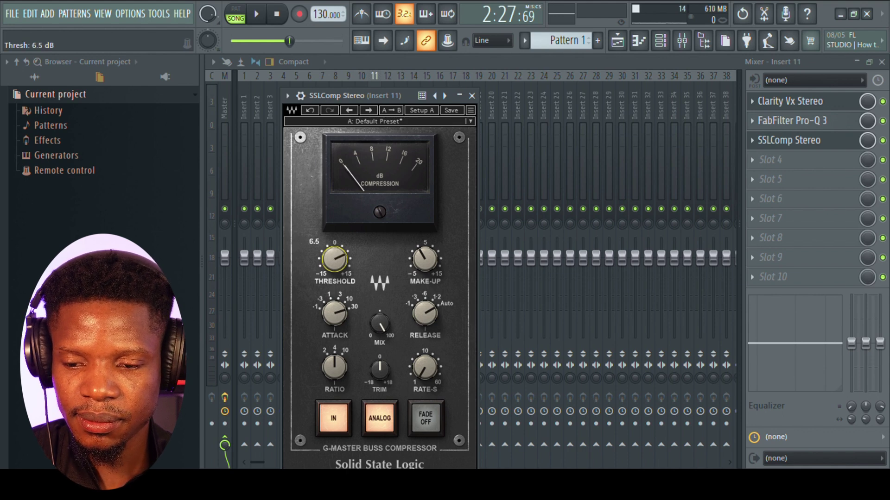
key(space)
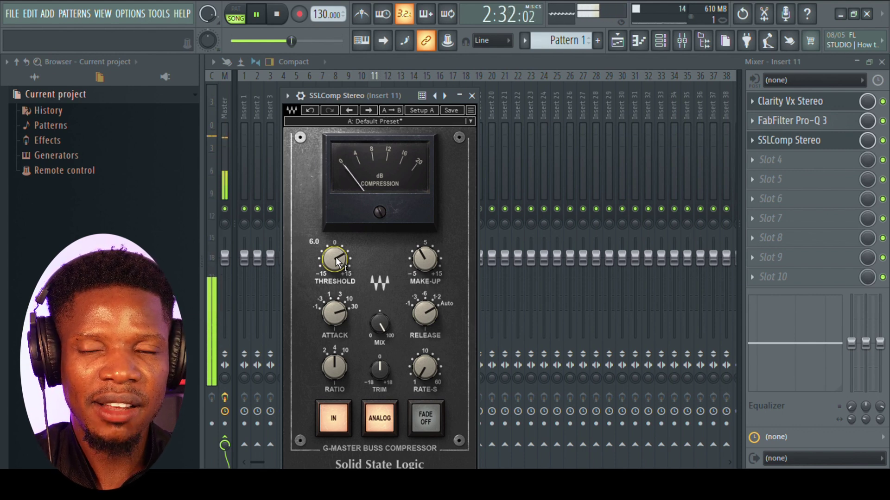
key(space)
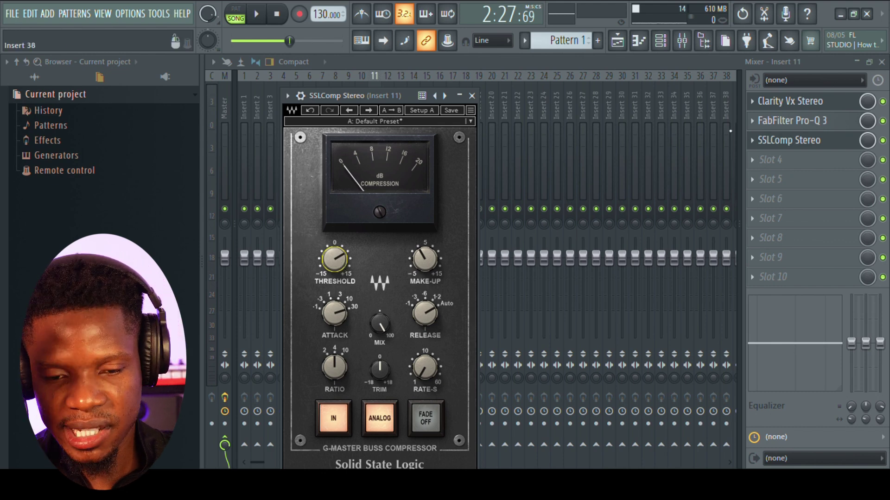
click(790, 144)
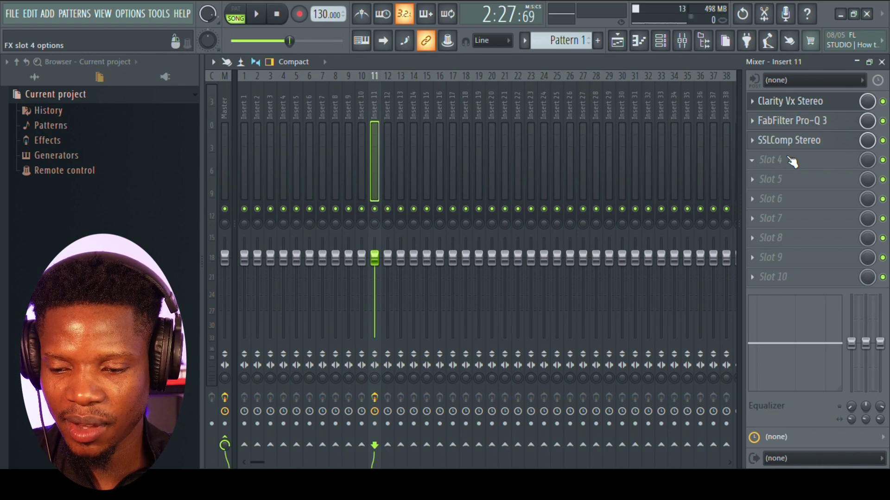
Load Vitamin Stereo into effect slot 4 of Insert 11 and move its window up to show all controls
click(788, 158)
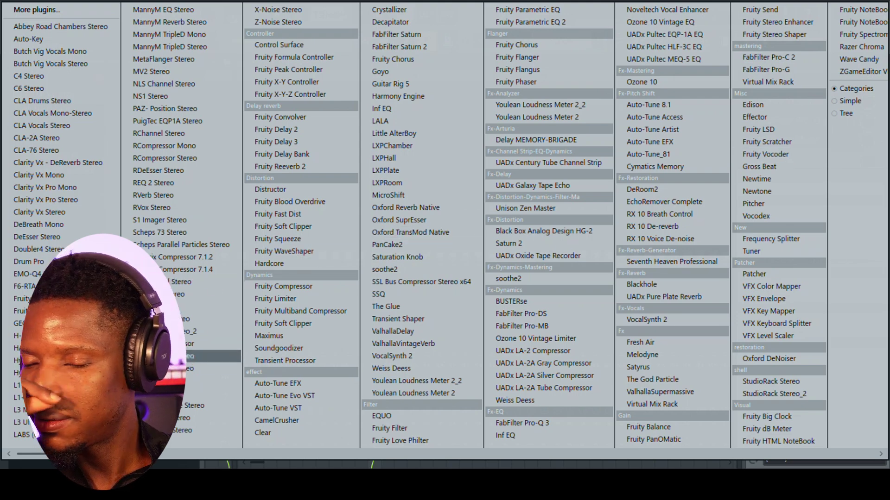
click(190, 356)
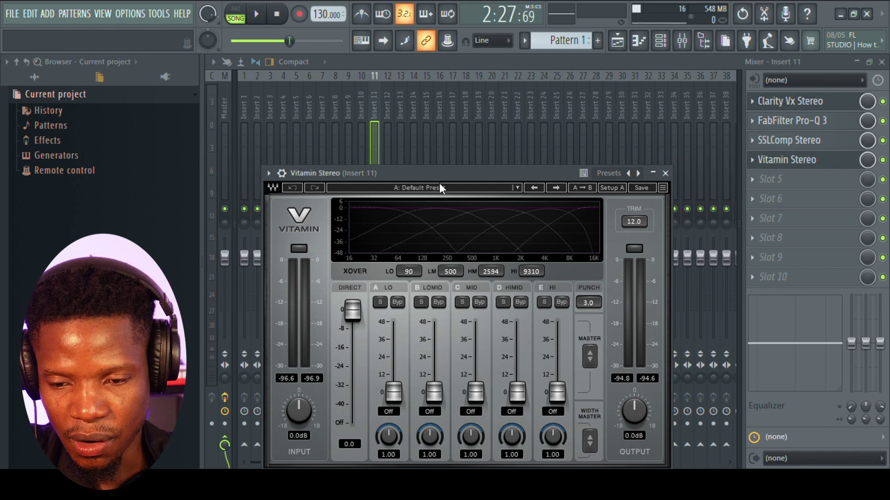
drag(441, 171, 448, 127)
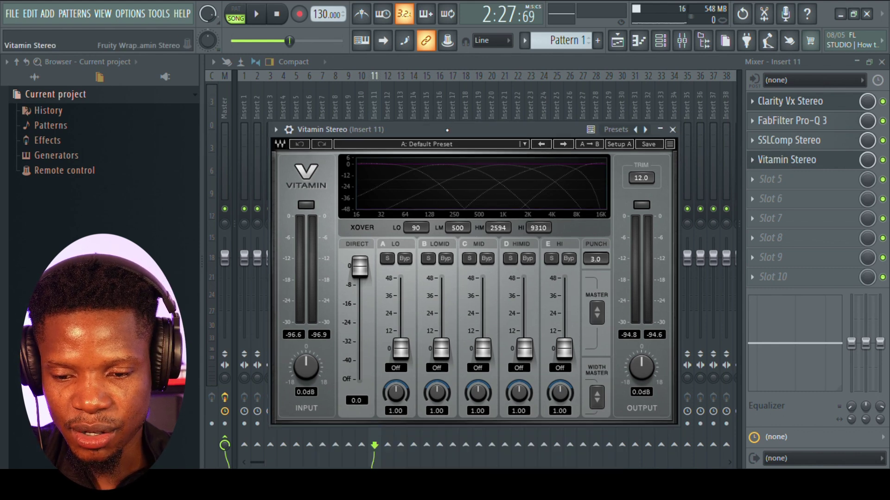
Load Vitamin's Vocal Presence factory preset from the Vocals group and start playback to hear it
click(444, 145)
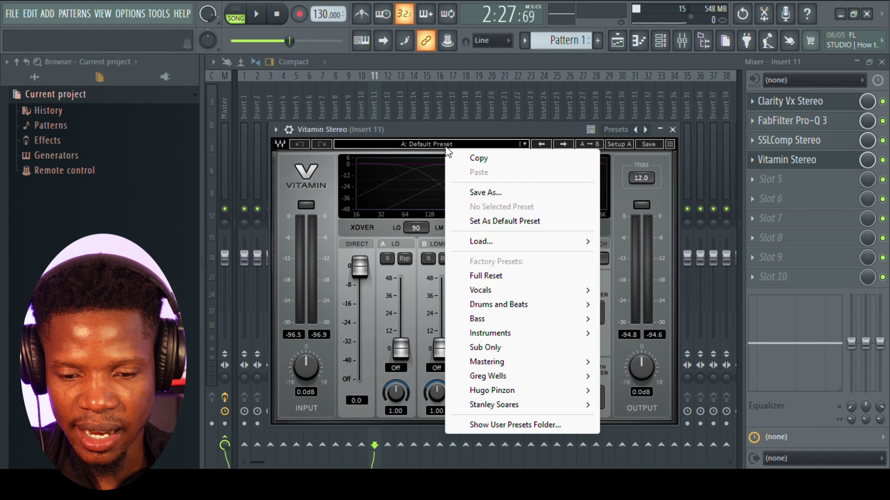
mouse_move(513, 292)
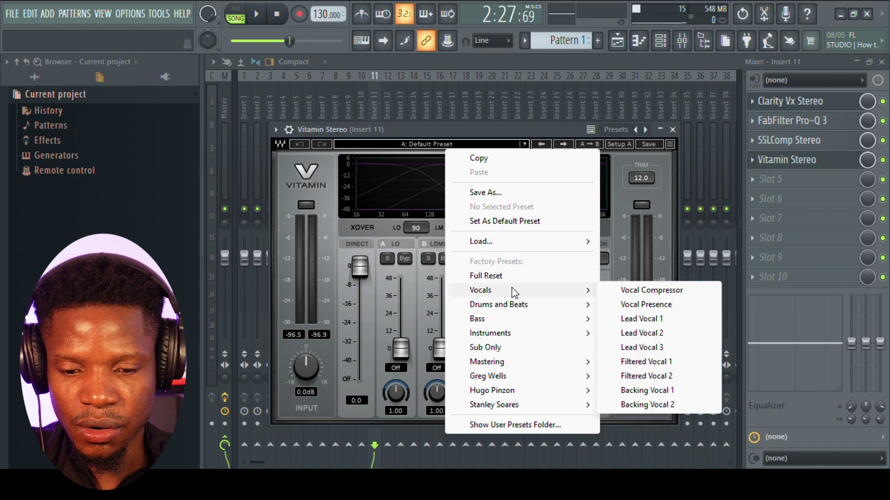
mouse_move(552, 292)
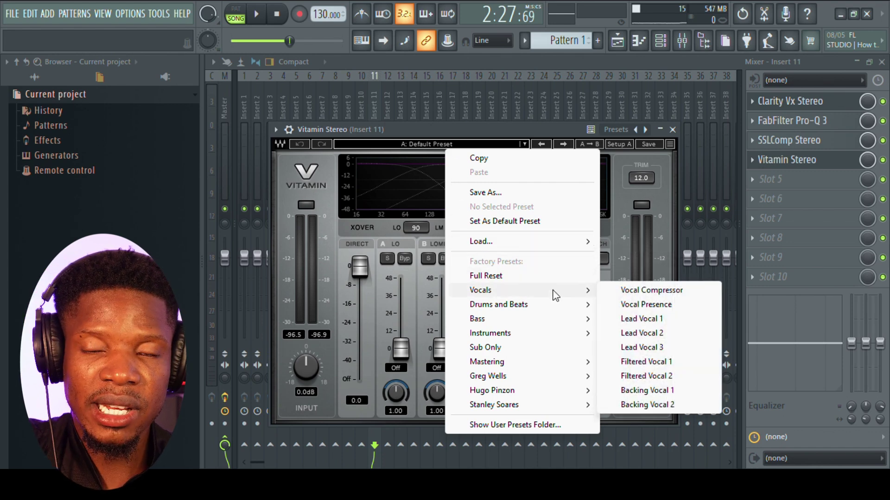
click(639, 302)
key(space)
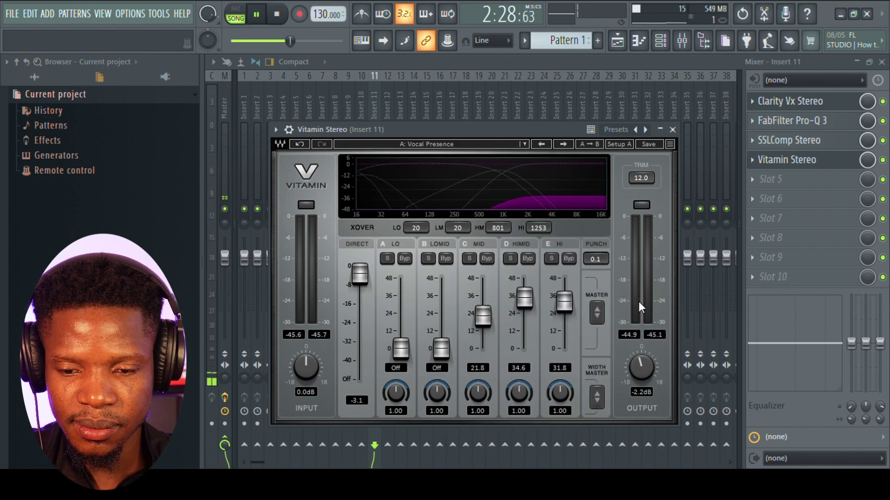
Audition Vitamin's neighbouring vocal presets during playback, settle on Lead Vocal 3, close its window and play the recording again
click(544, 146)
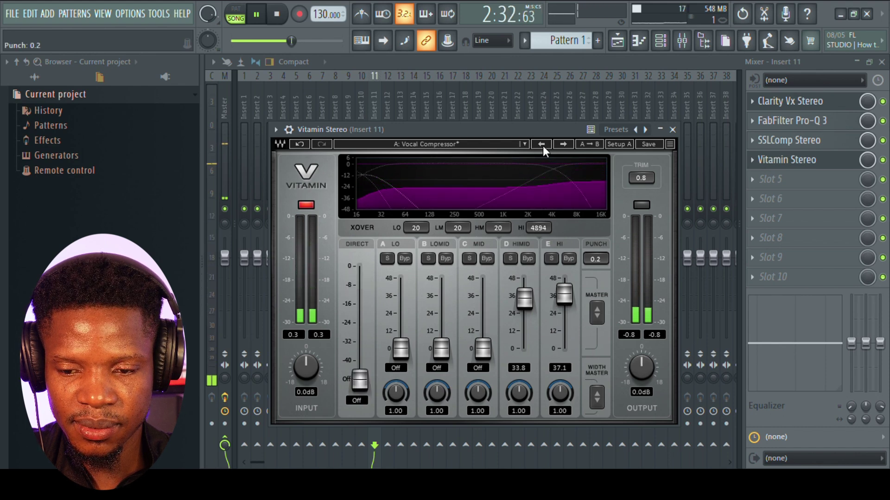
click(566, 142)
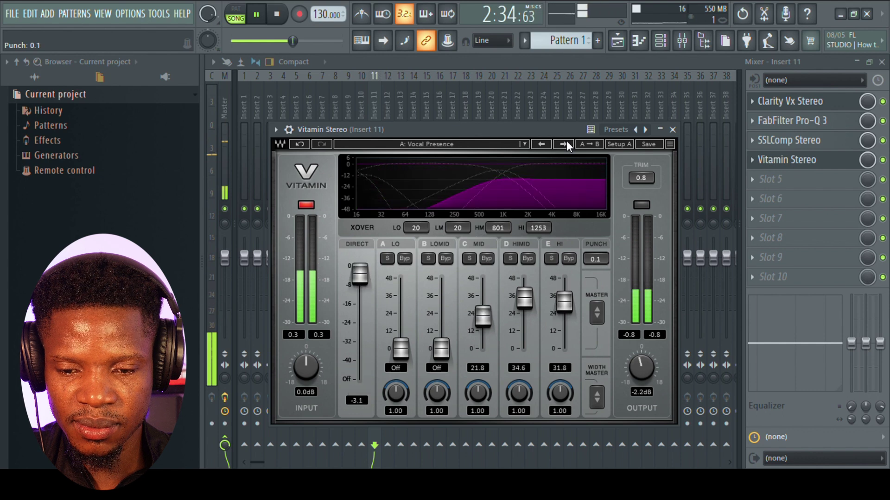
click(566, 141)
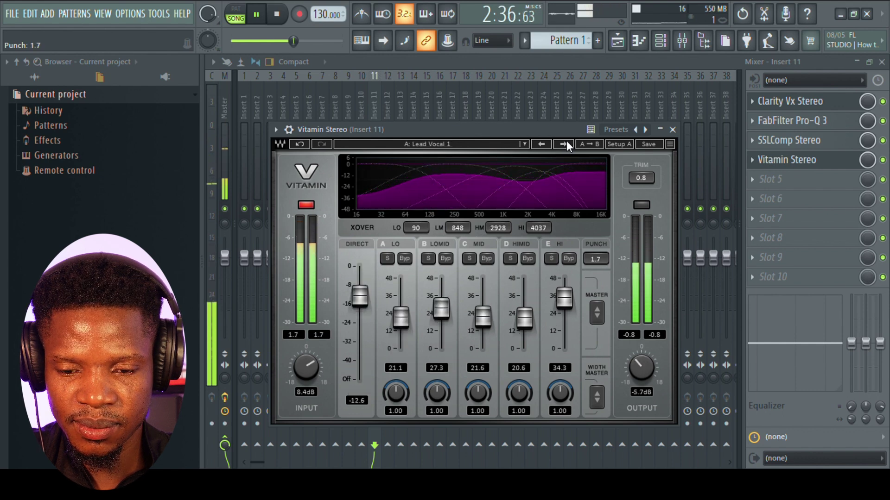
click(566, 144)
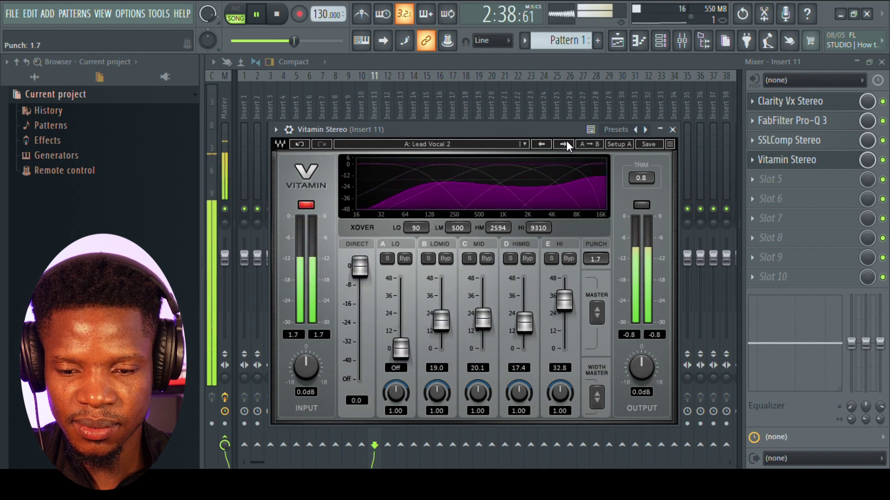
click(567, 144)
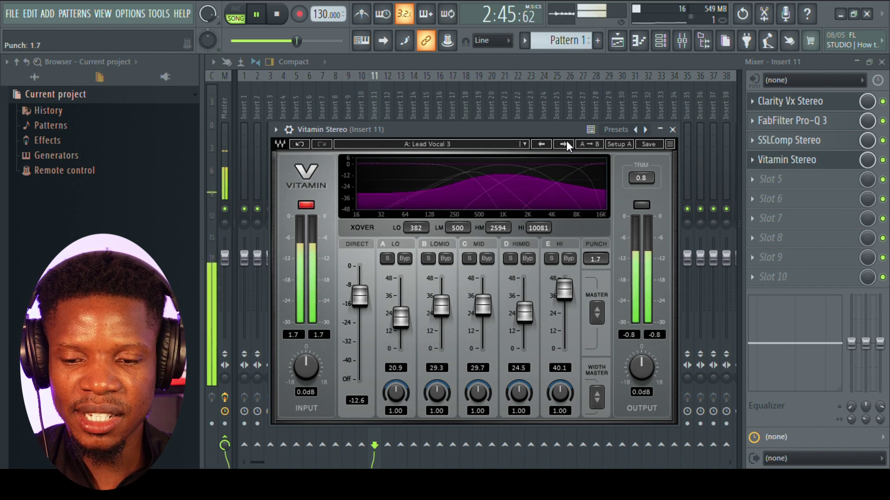
key(space)
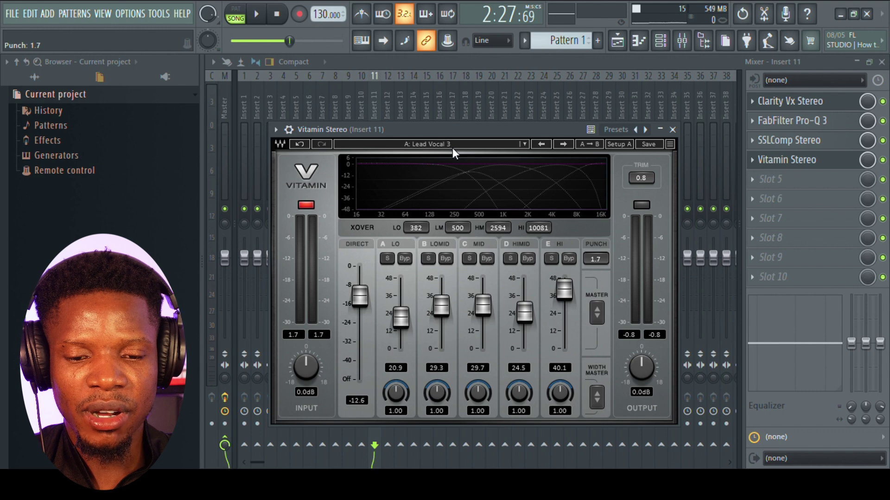
click(801, 159)
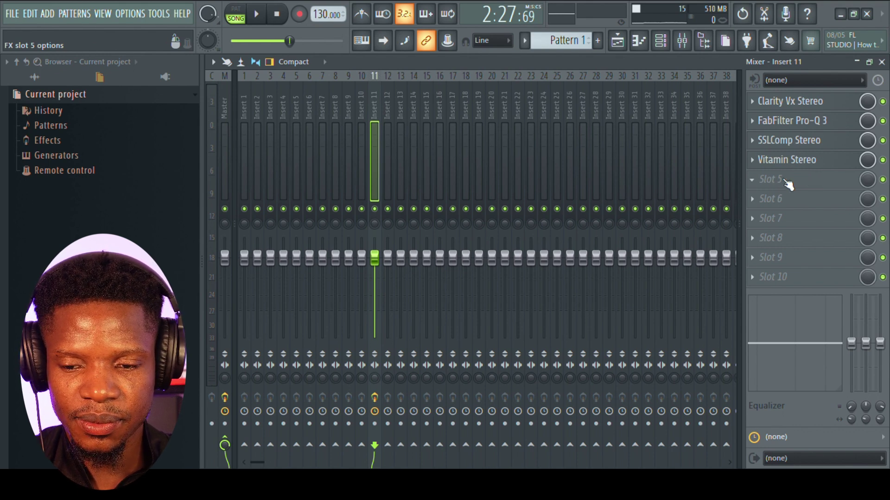
key(space)
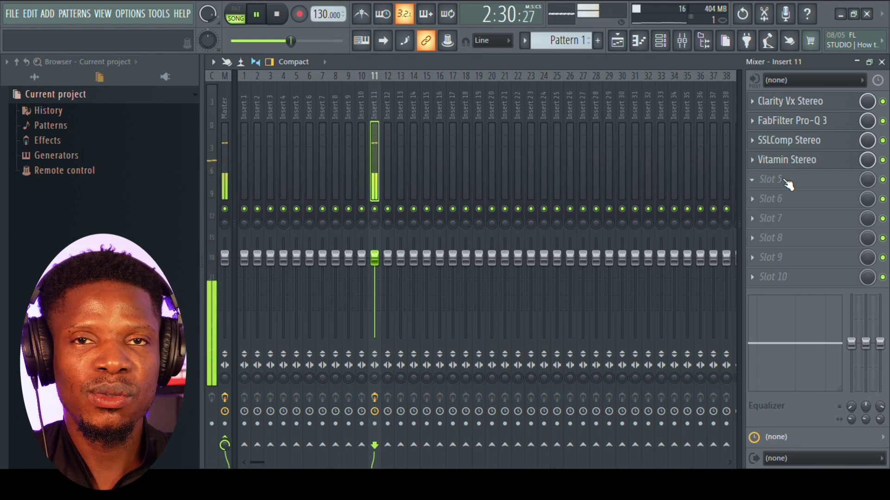
key(space)
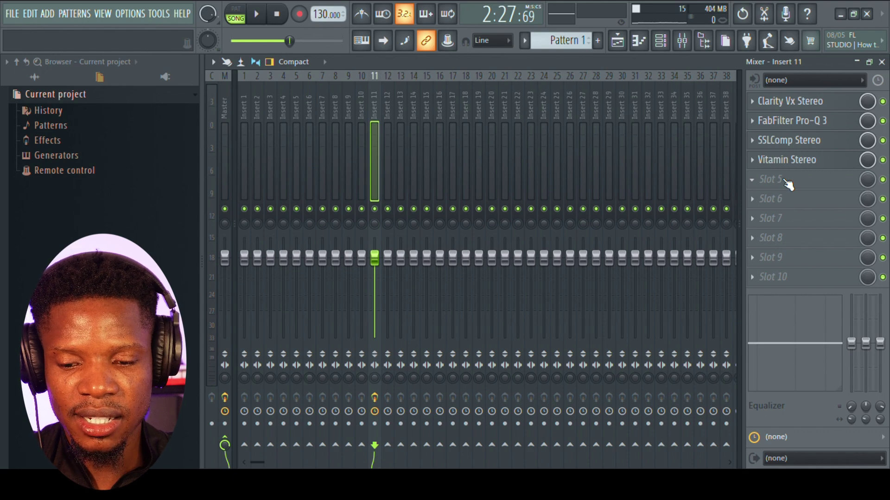
Load soothe2 into effect slot 5, keep its factory default preset, close its window and check the sound with playback
click(783, 179)
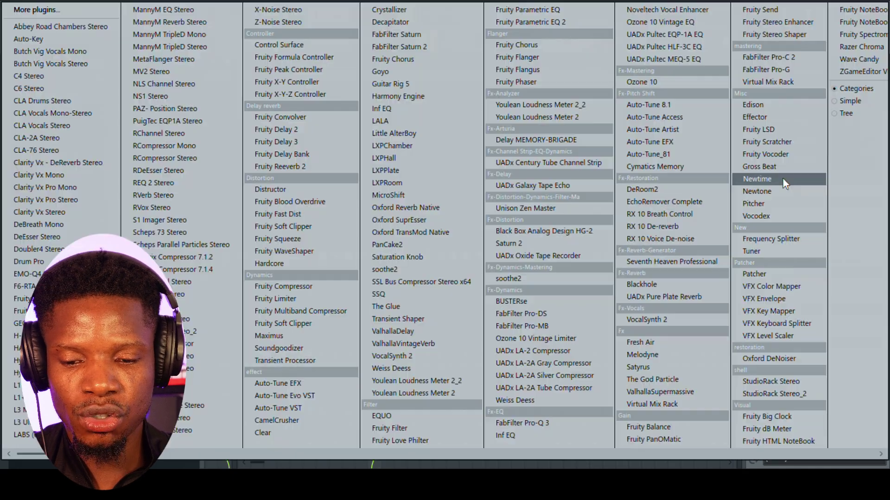
click(559, 279)
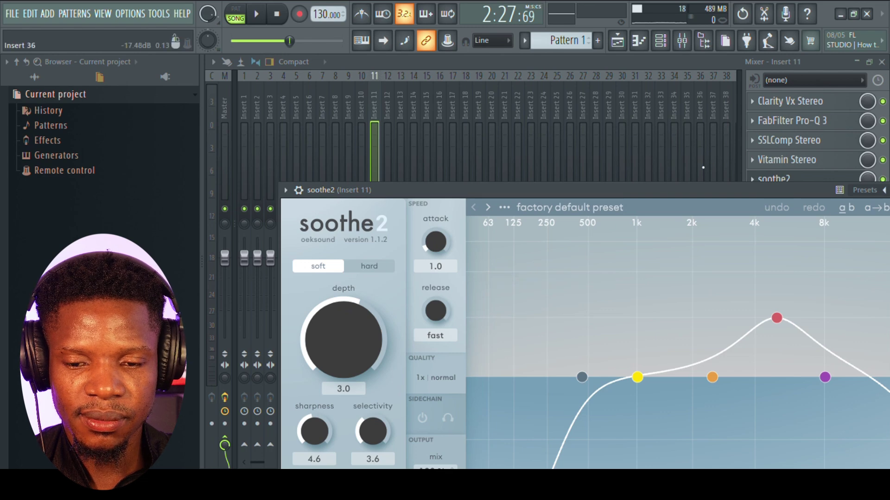
key(Escape)
key(space)
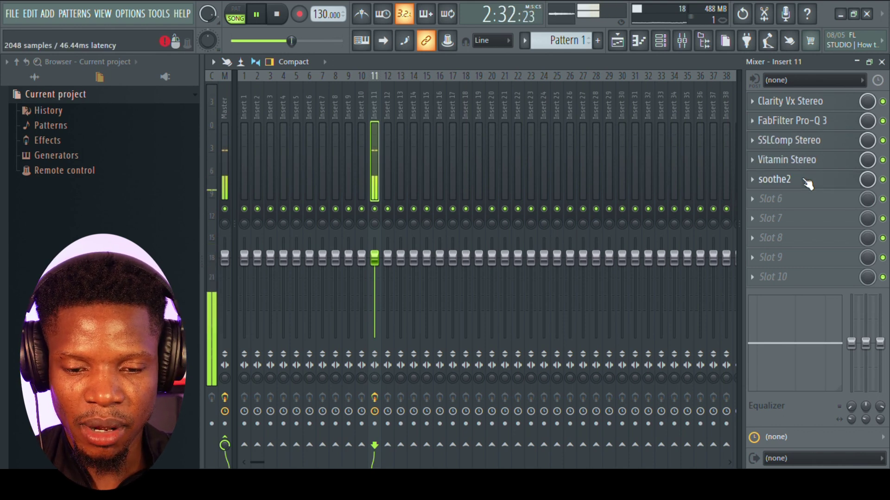
key(space)
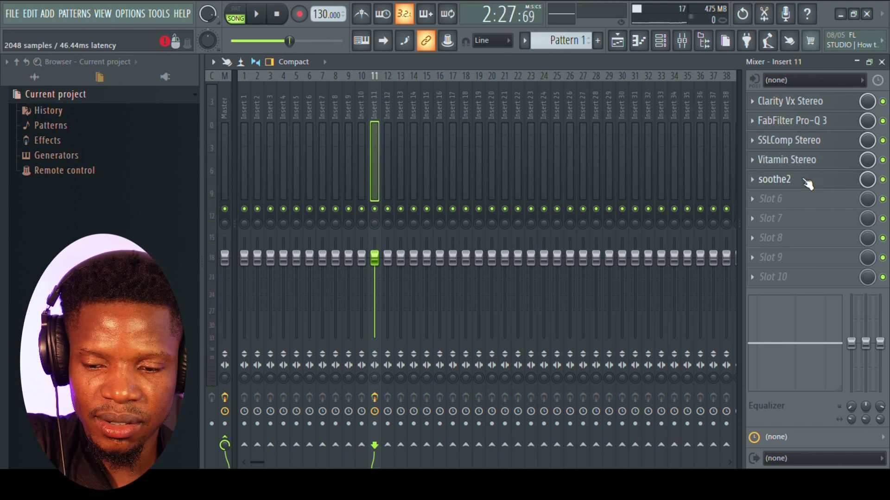
Reopen soothe2 to review its suppression curve and settings, close it and listen to the recording again
click(807, 184)
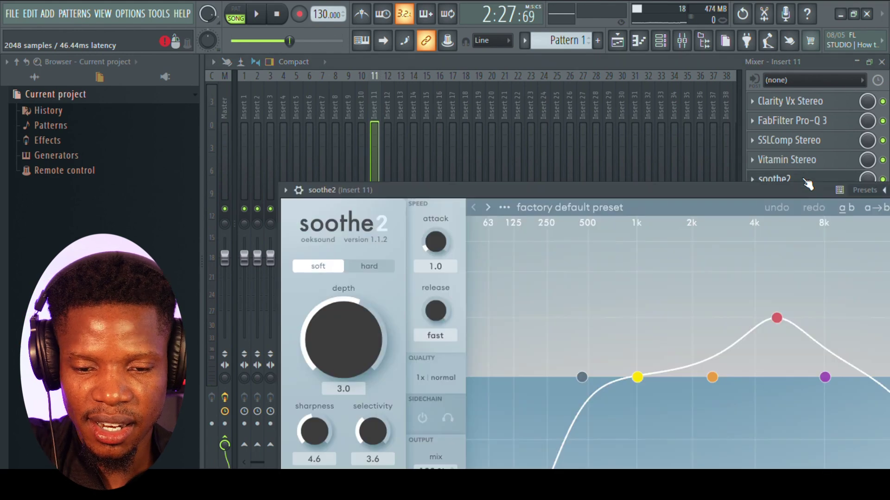
drag(625, 185, 488, 96)
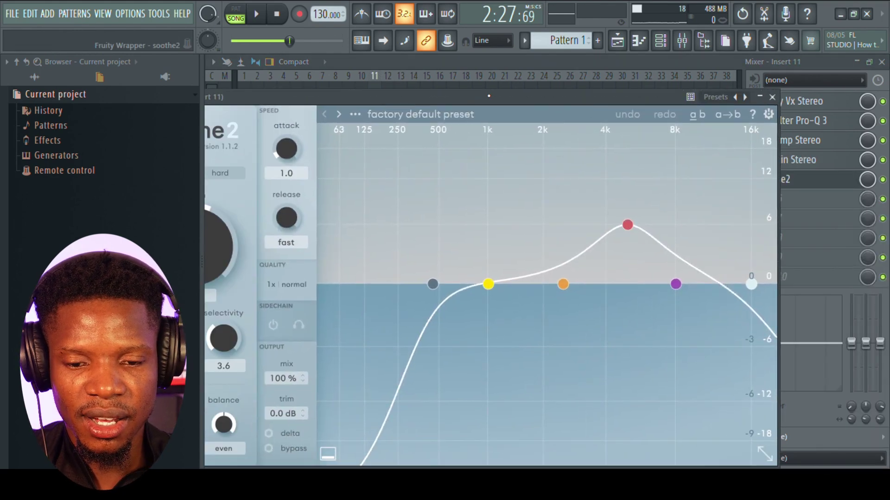
click(771, 98)
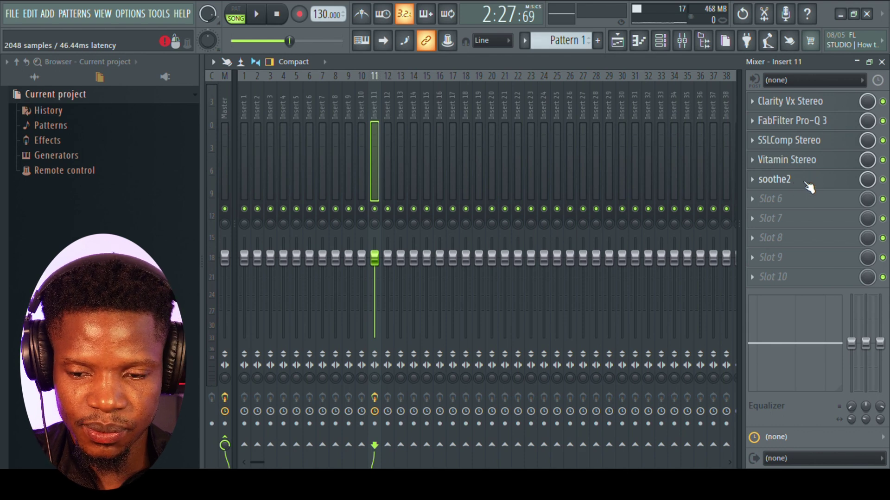
key(space)
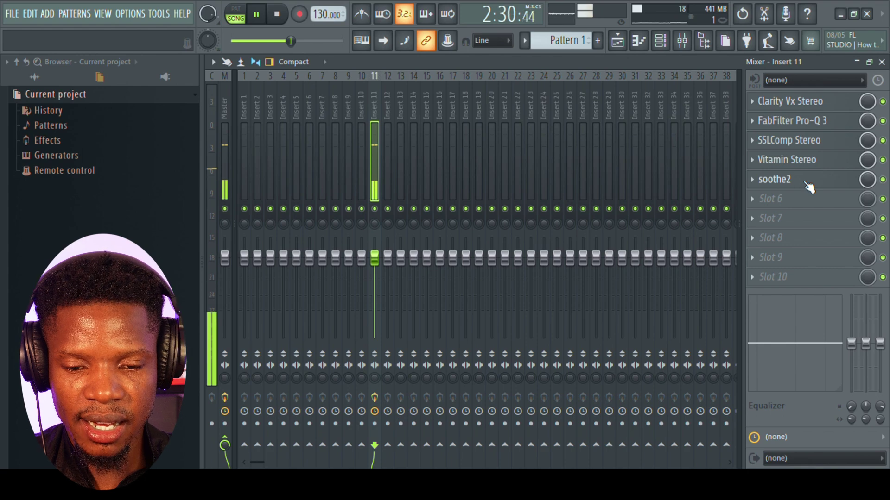
key(space)
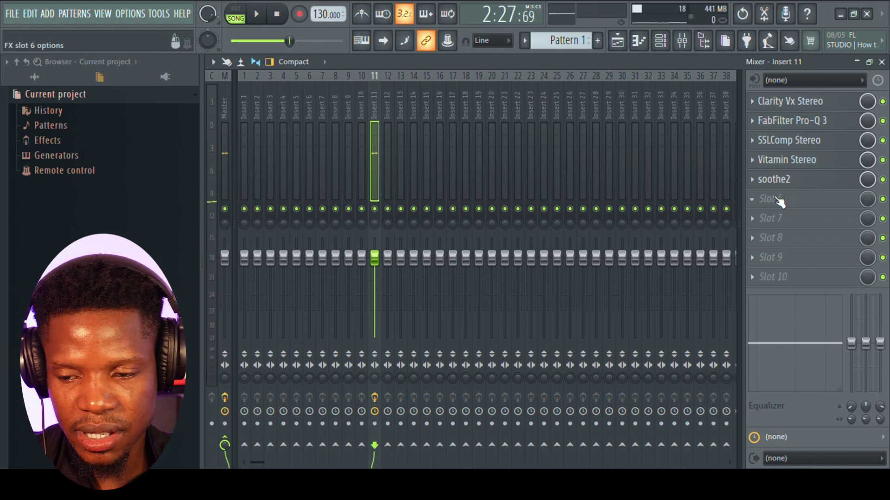
Load Soundgoodizer into effect slot 6 with mode A and play the recording through it
click(783, 204)
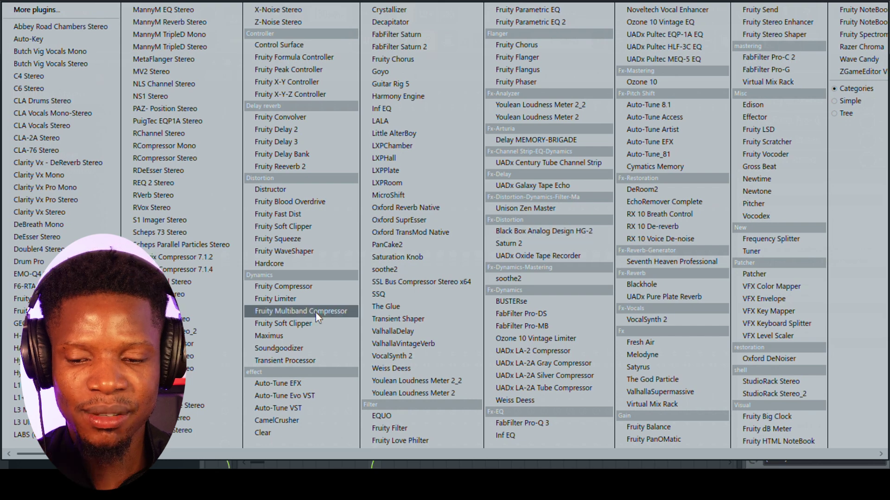
click(310, 347)
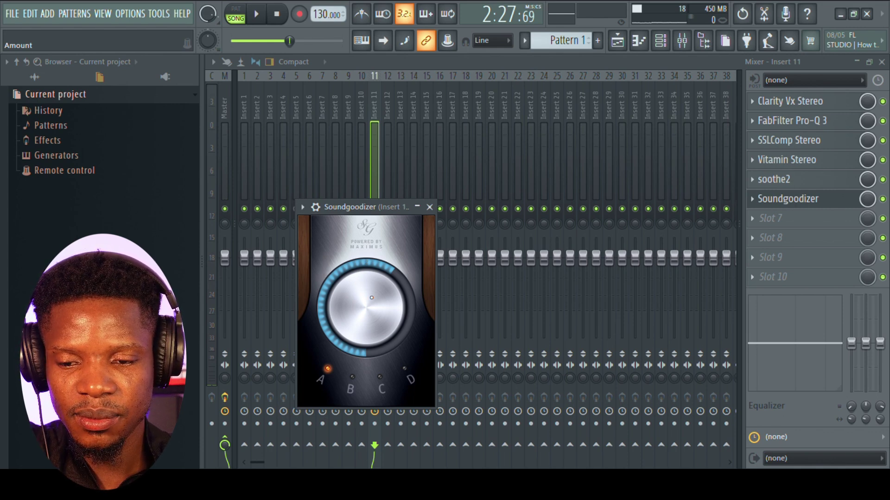
key(space)
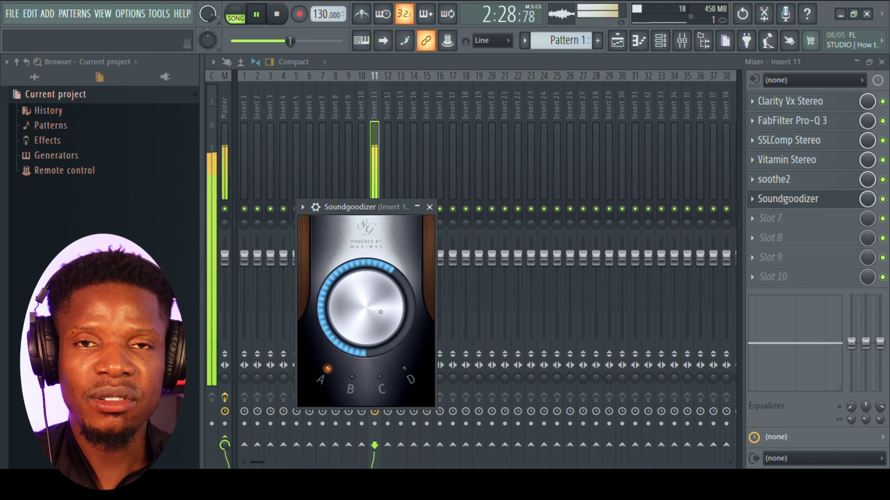
key(space)
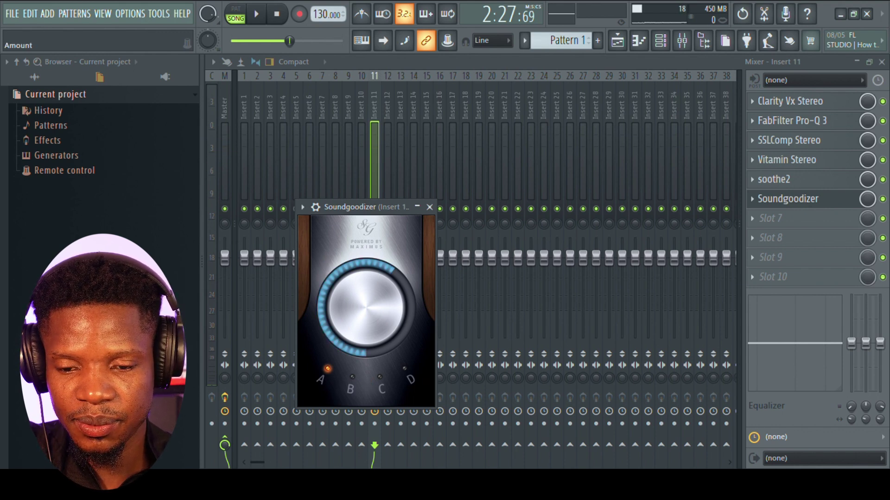
Lower the Soundgoodizer amount to about a quarter, check it with playback and close its window
drag(366, 307, 366, 334)
key(space)
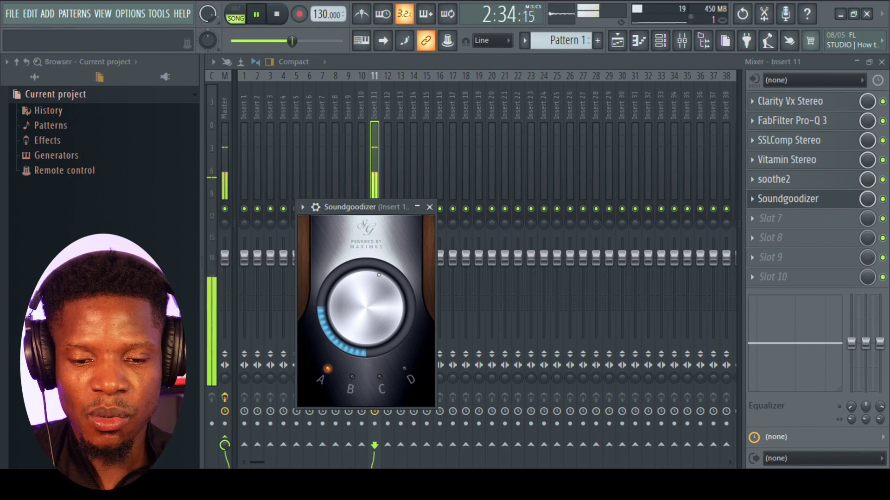
key(space)
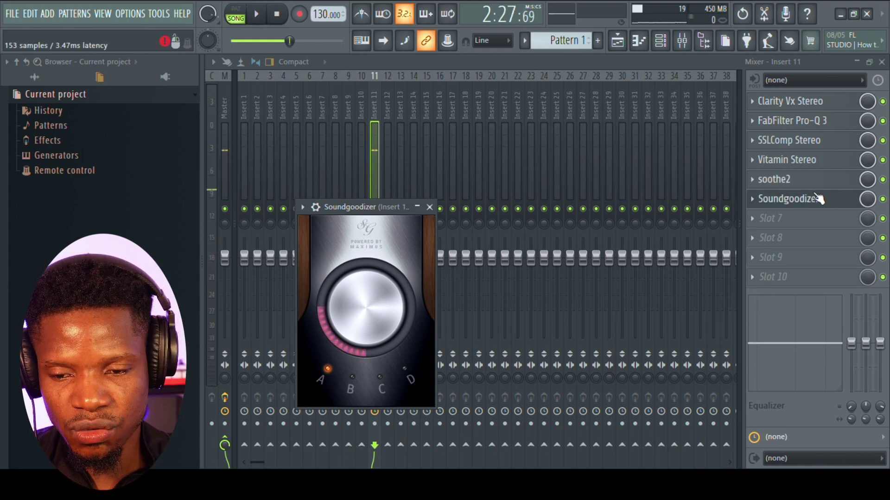
click(762, 199)
Load FabFilter Saturn 2 into effect slot 7 and apply its Dynamic Warm Transformer bM preset from the Color group
click(778, 217)
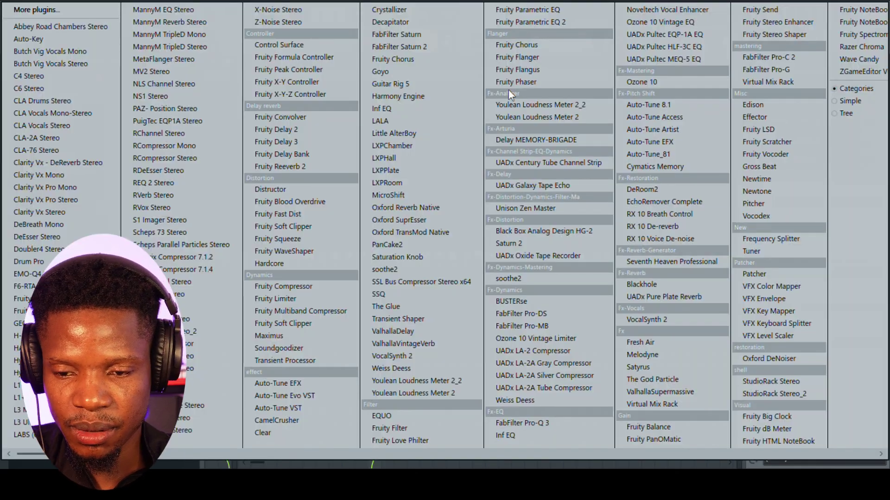
click(433, 47)
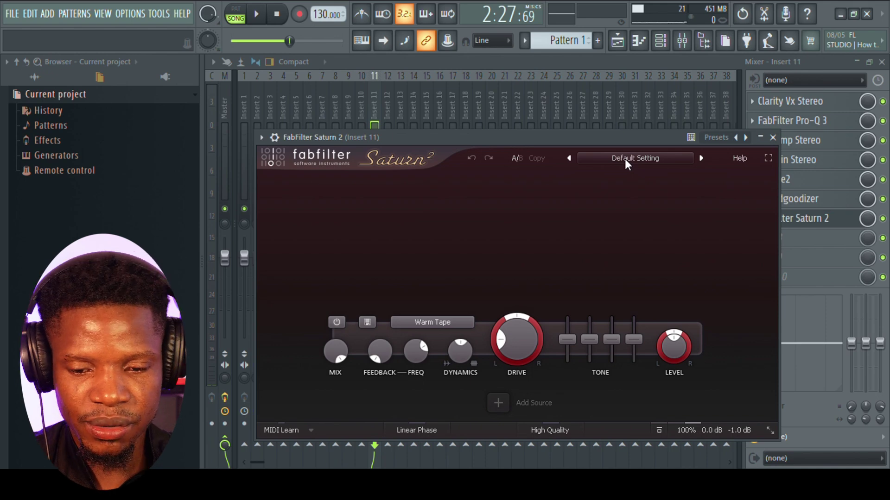
click(625, 160)
mouse_move(646, 178)
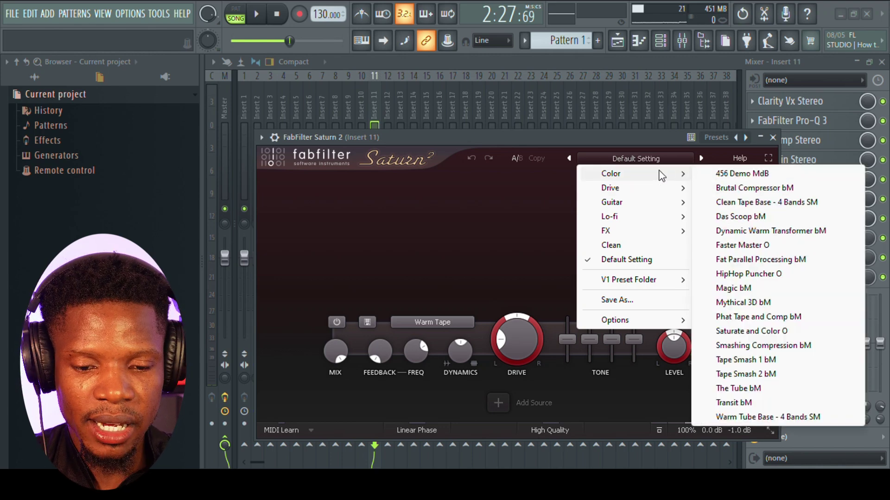
click(758, 231)
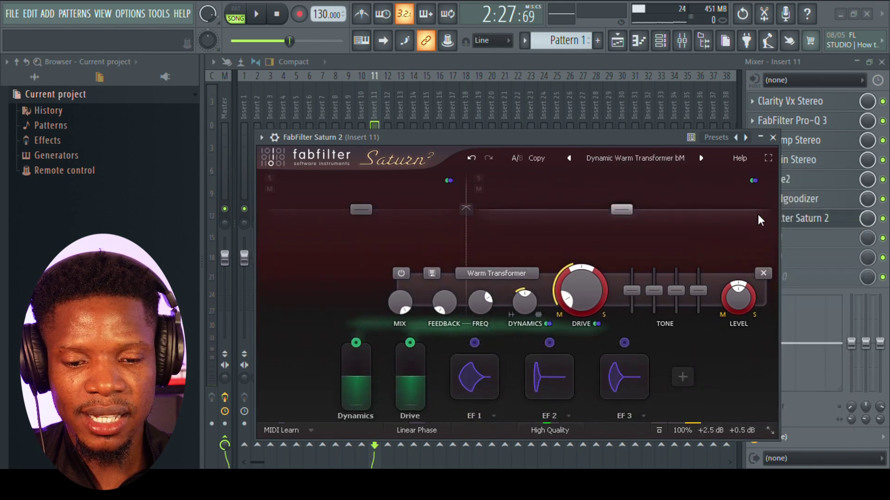
Reopen FabFilter Saturn 2 to review its settings, listen to the recording through it and close its window
click(773, 138)
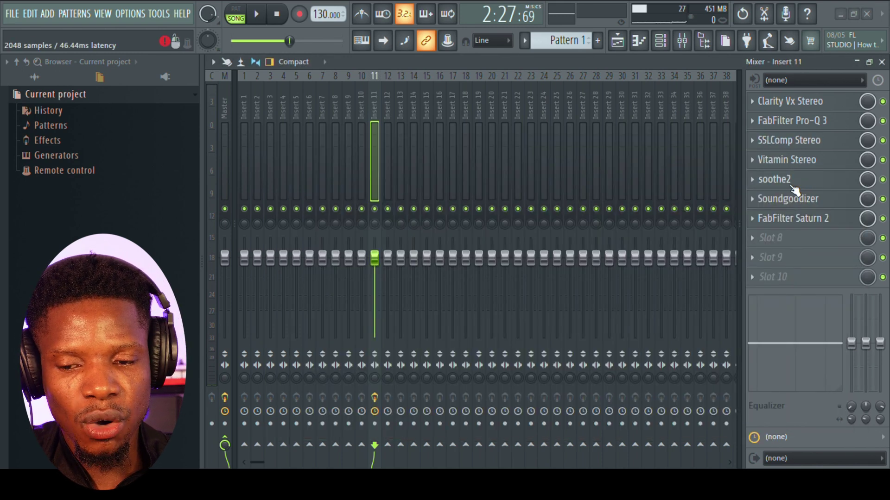
click(778, 221)
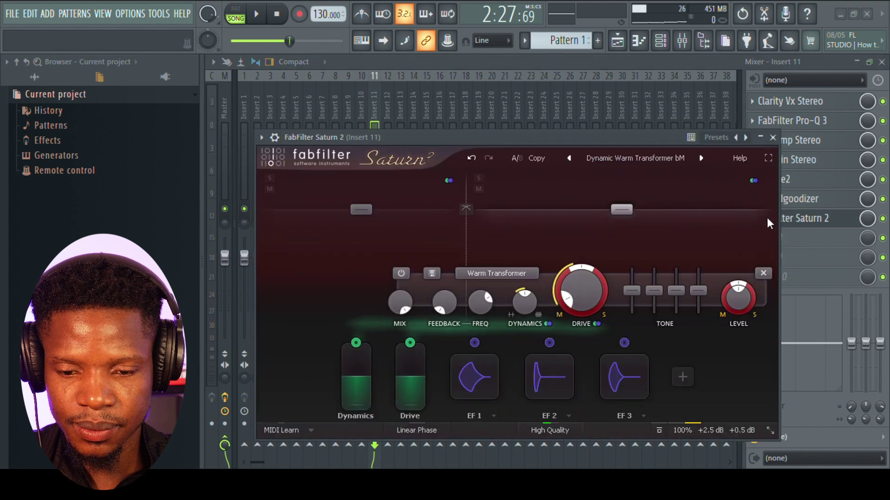
click(259, 19)
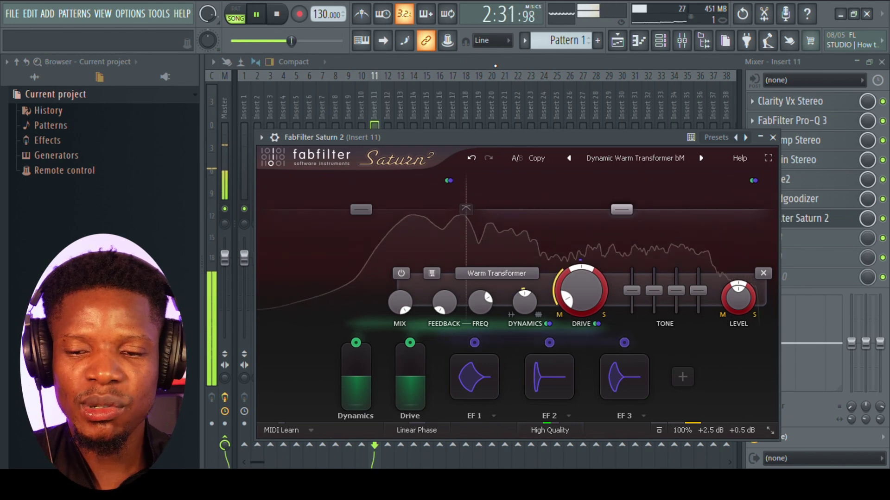
key(Escape)
key(space)
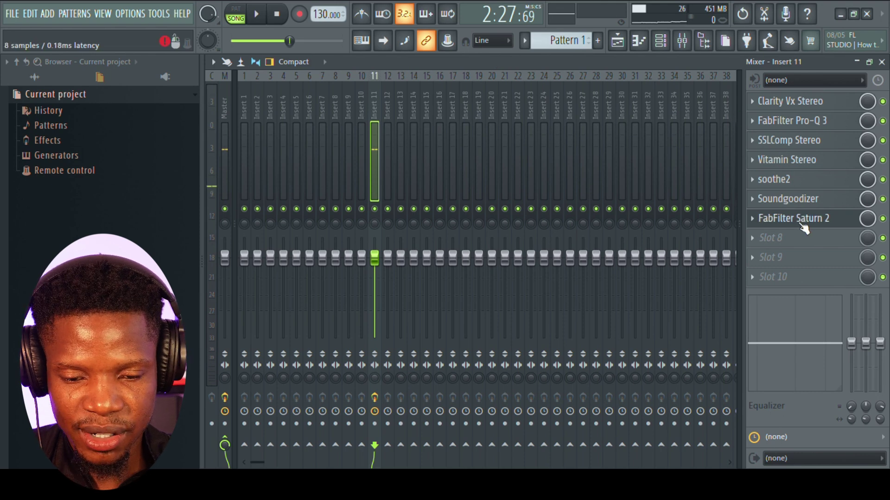
Load L1 limiter Stereo into effect slot 8 and apply its Voice factory preset
click(795, 241)
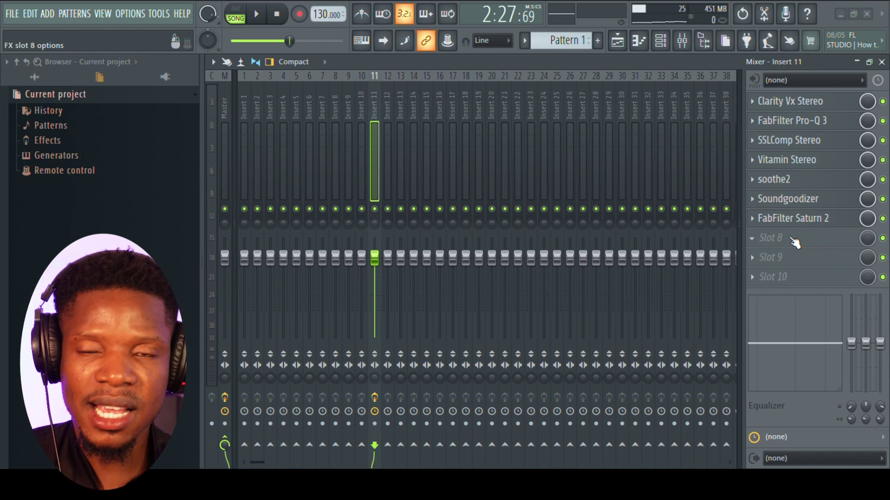
click(794, 240)
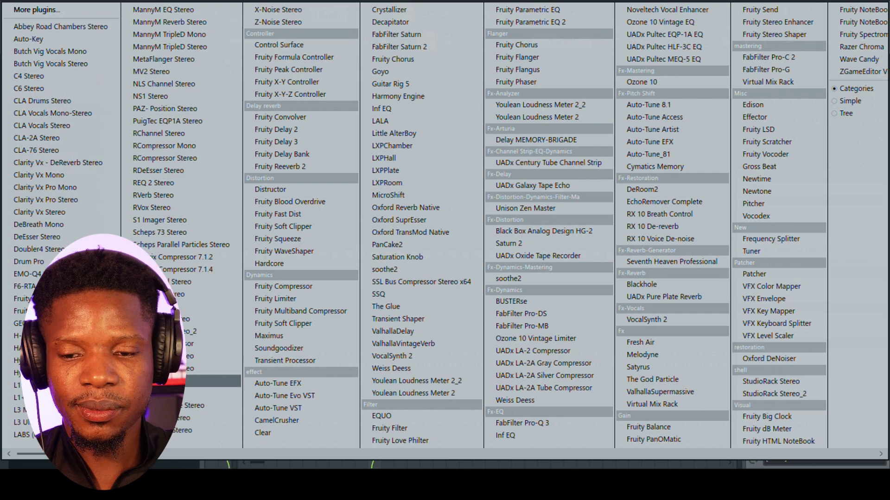
key(Escape)
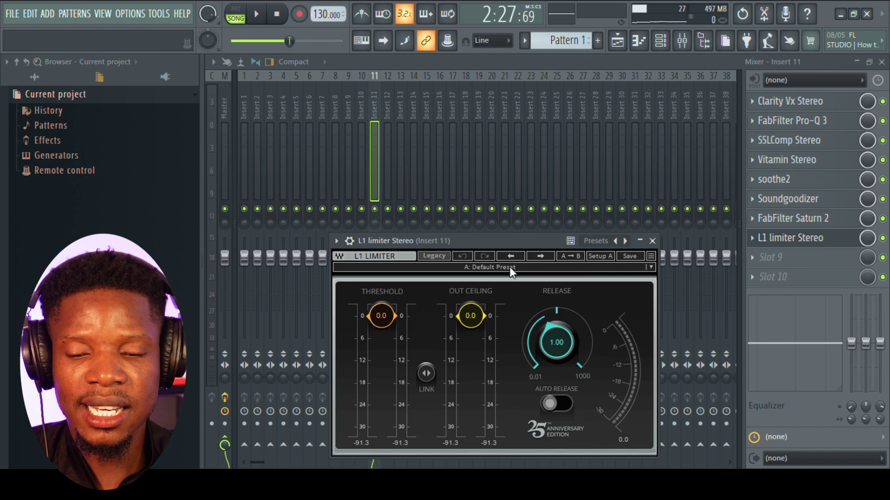
click(478, 268)
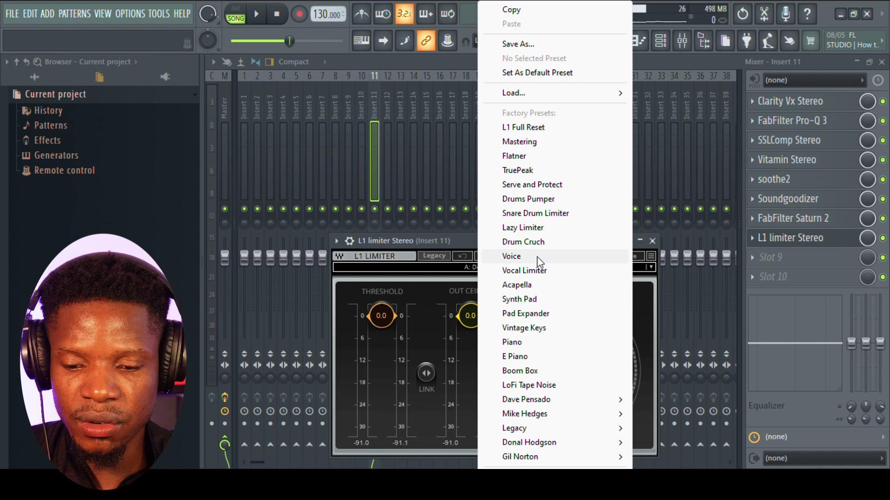
click(511, 257)
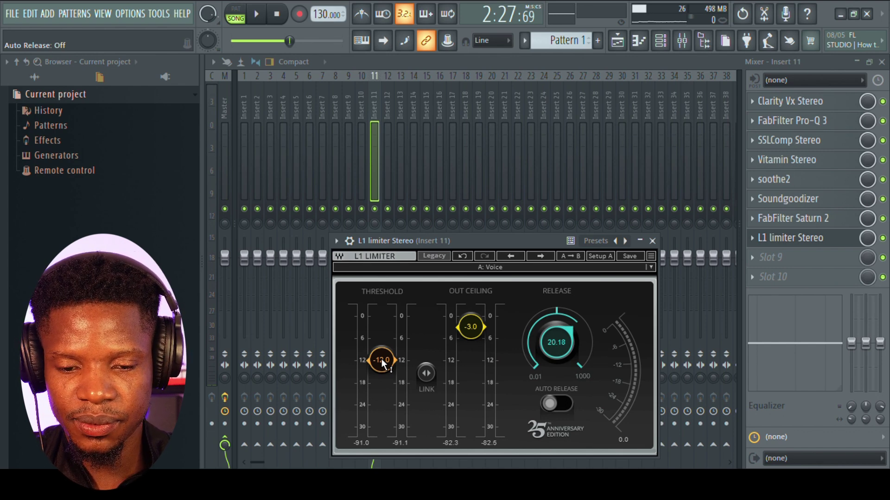
Play the recording through the L1 limiter and compare the sound with the limiter bypassed and re-enabled
key(space)
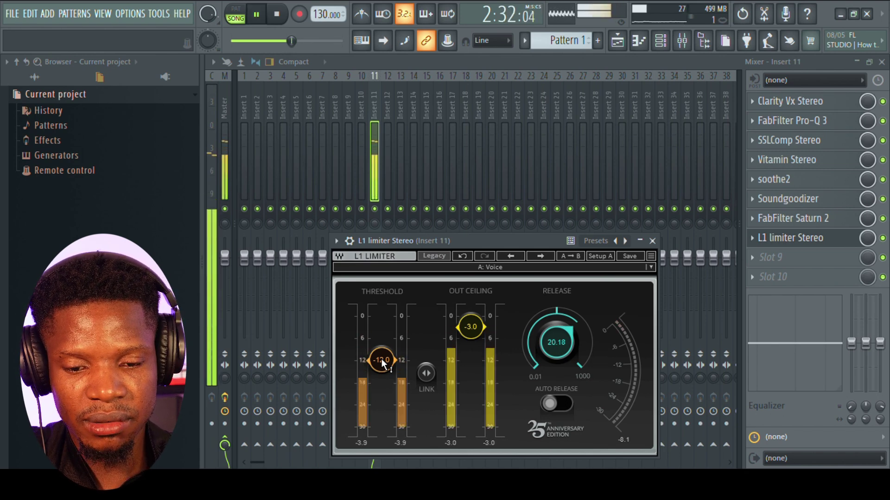
key(space)
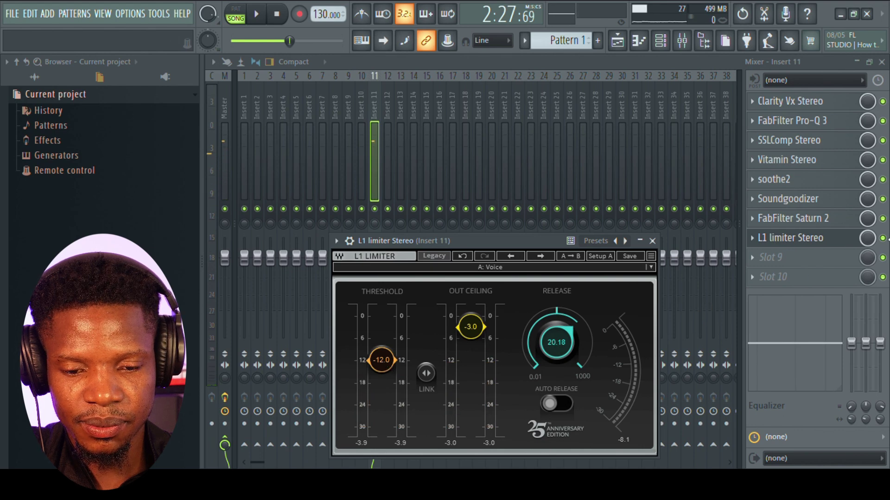
click(883, 239)
key(space)
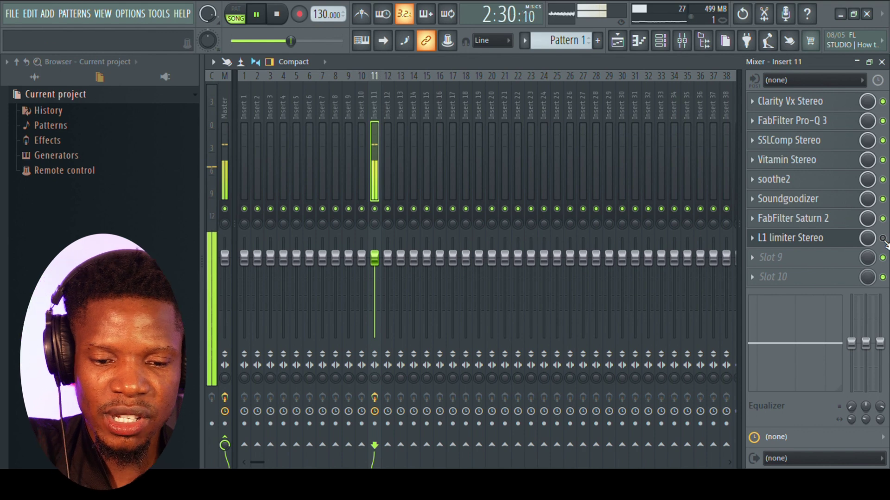
click(883, 239)
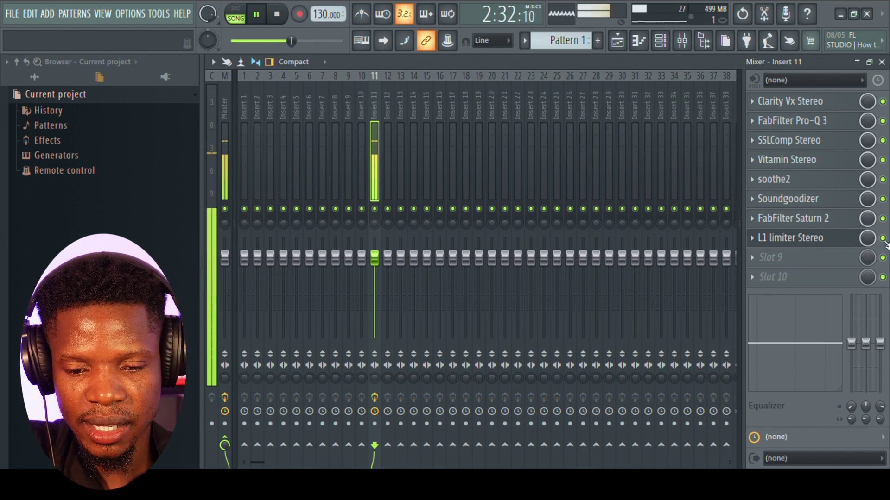
key(space)
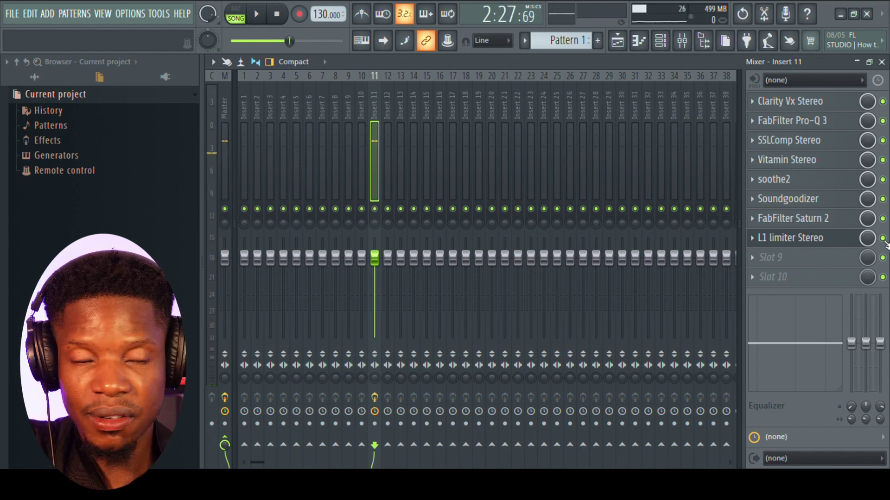
Set the L1 limiter's threshold to -10 dB, check it with playback and close its window
click(808, 236)
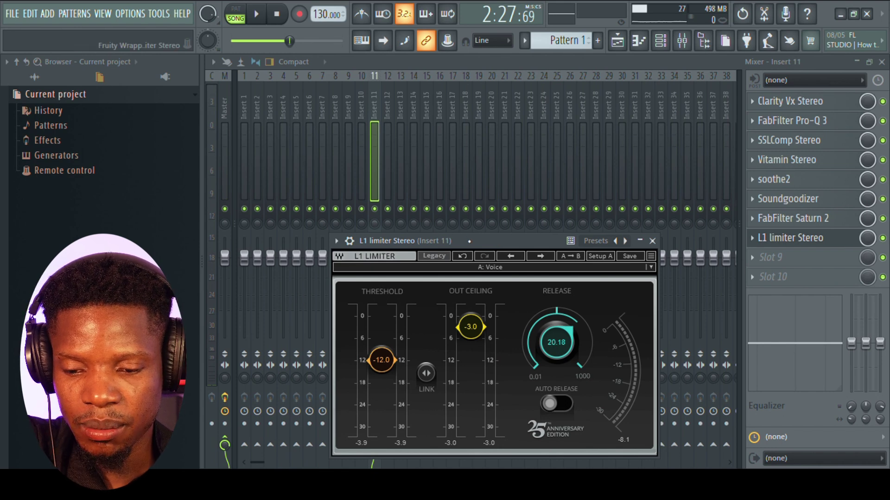
drag(470, 242, 473, 173)
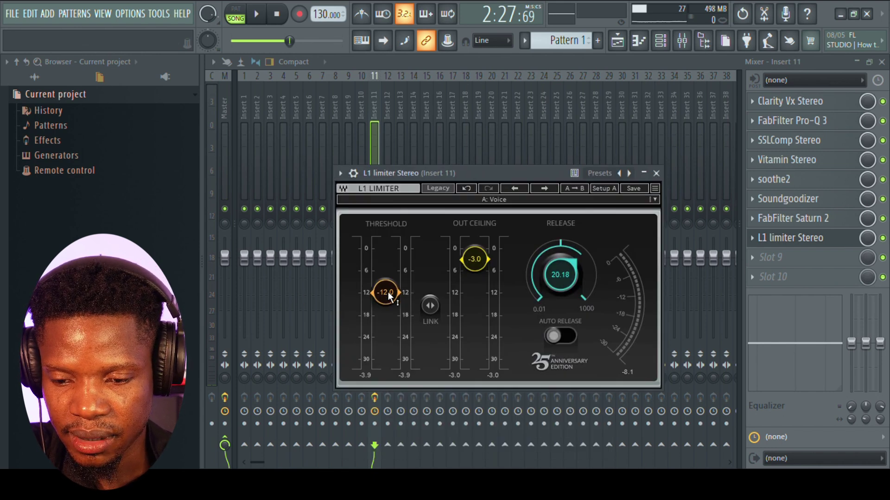
click(388, 293)
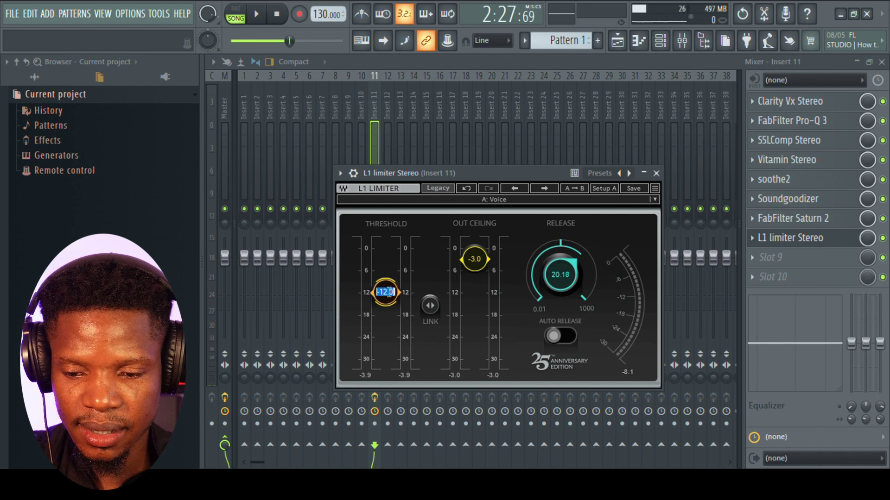
text(-10)
key(Return)
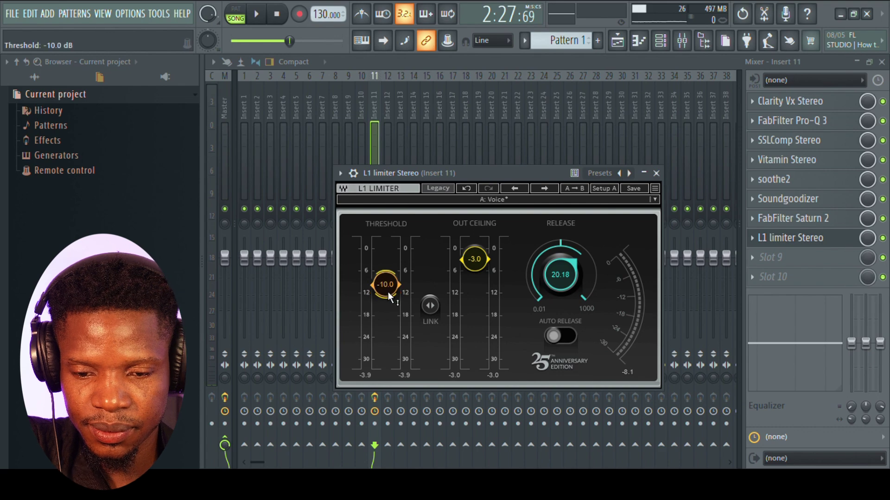
key(space)
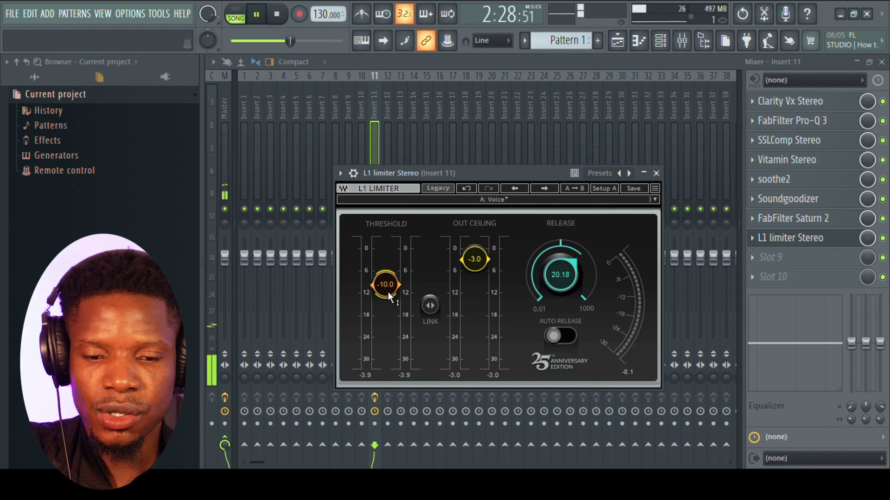
click(653, 174)
key(space)
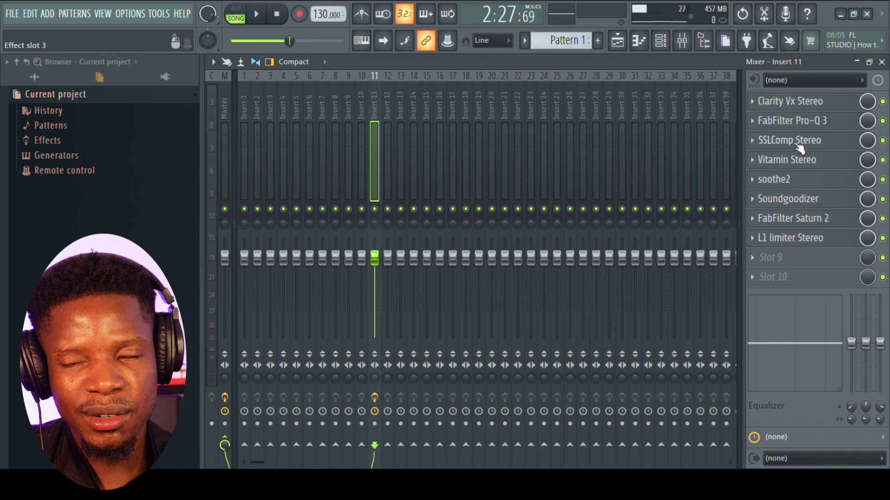
Raise the Clarity Vx ambience reduction to 78.5, listen to the recording and close its window
click(805, 106)
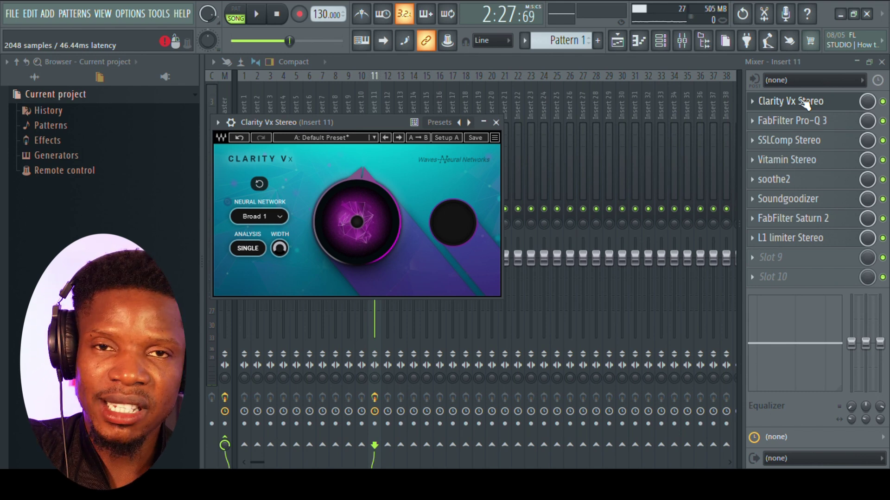
mouse_move(368, 196)
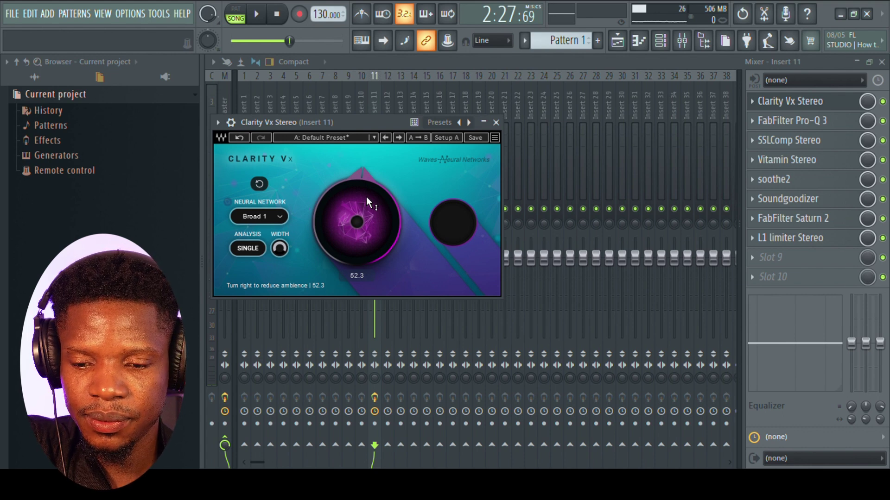
scroll(365, 196, up, 5)
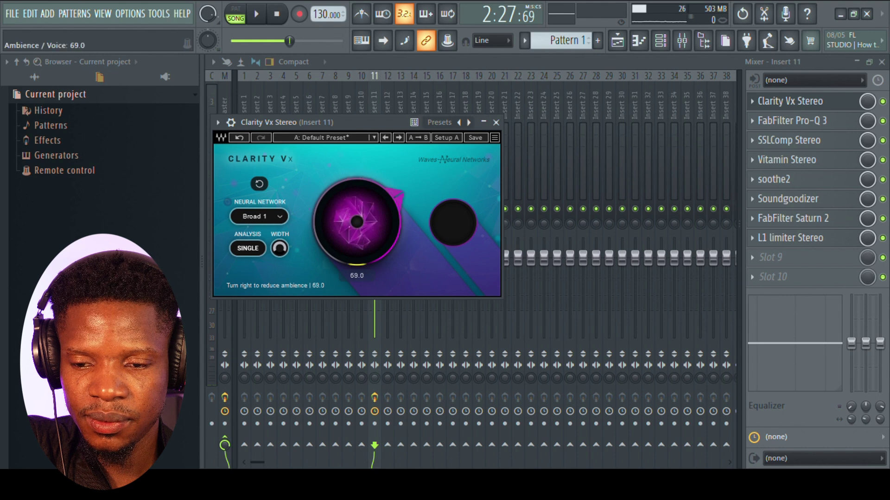
key(space)
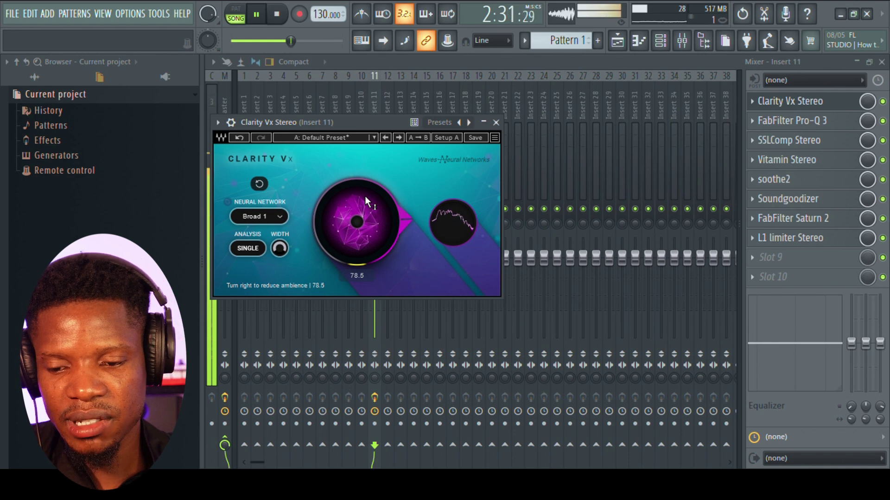
key(space)
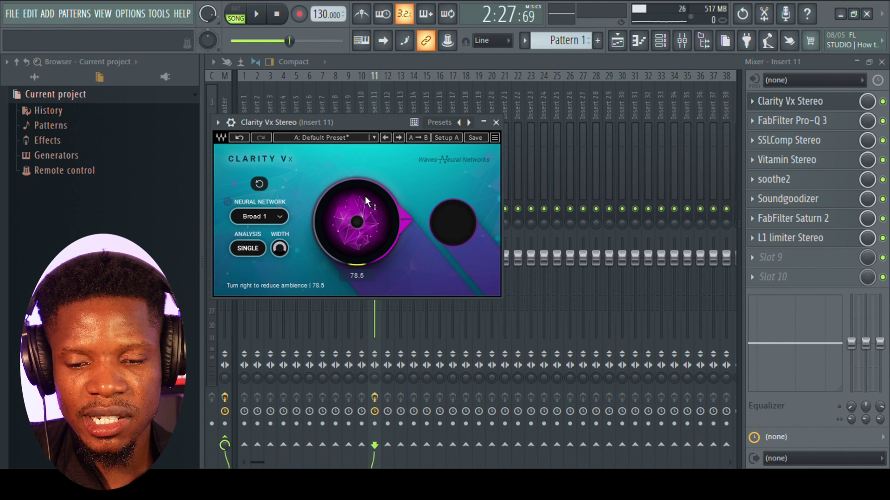
click(497, 123)
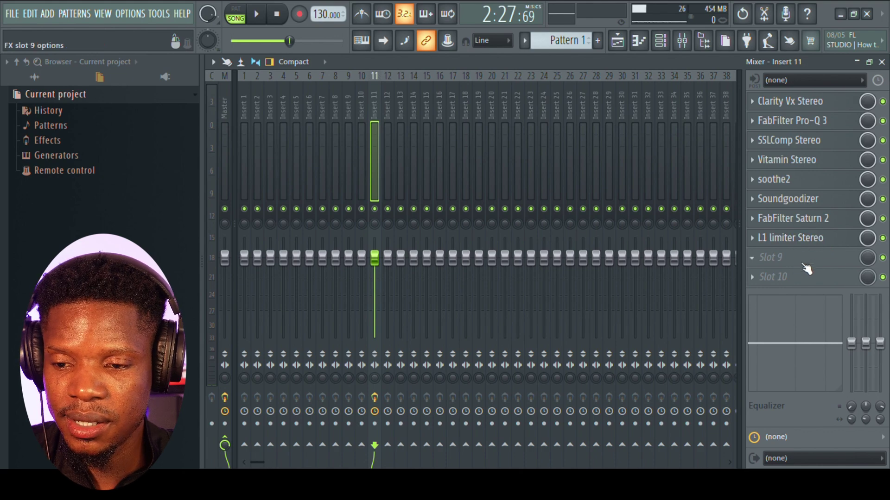
Load MannyM TripleD Stereo into effect slot 9 and move it up one slot, ahead of the L1 limiter
click(808, 257)
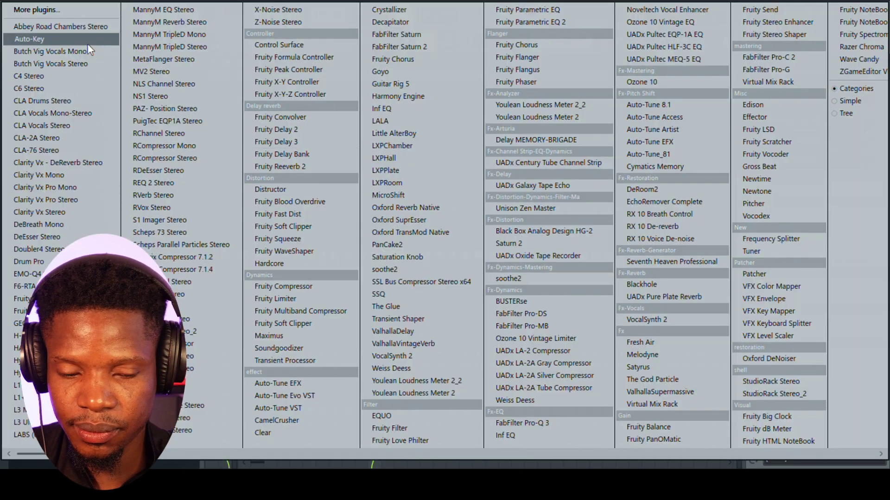
click(177, 47)
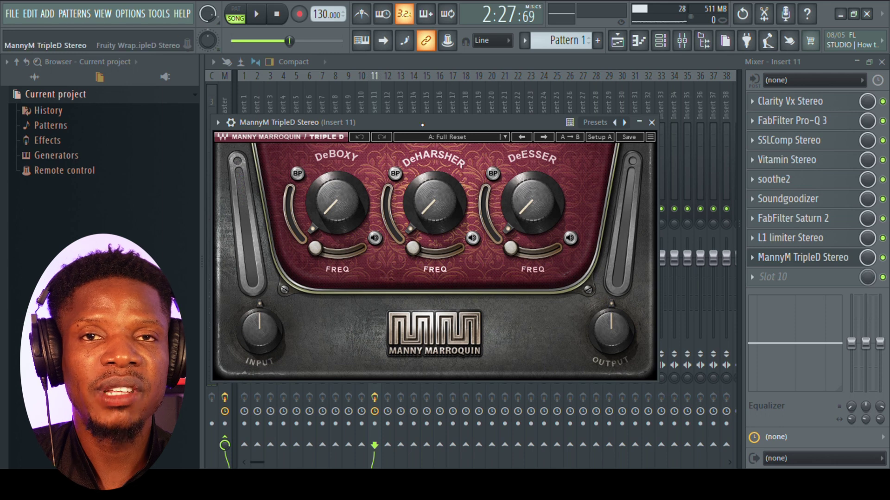
mouse_move(524, 192)
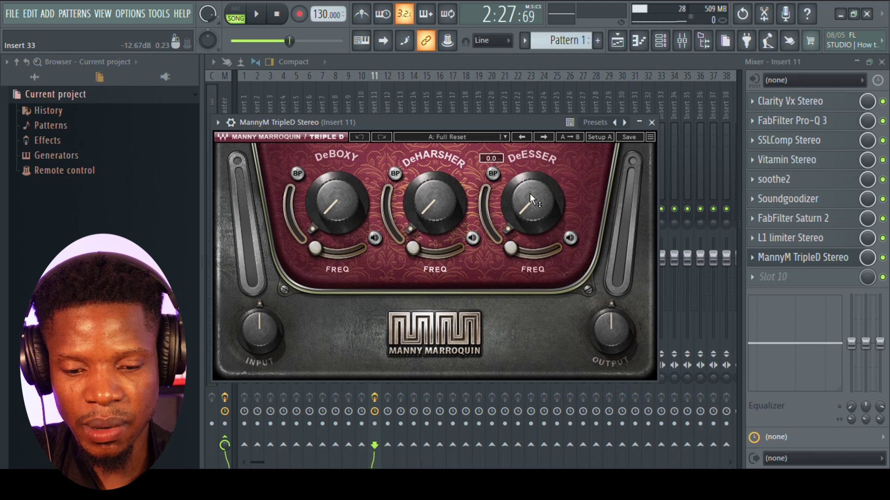
click(753, 258)
click(778, 384)
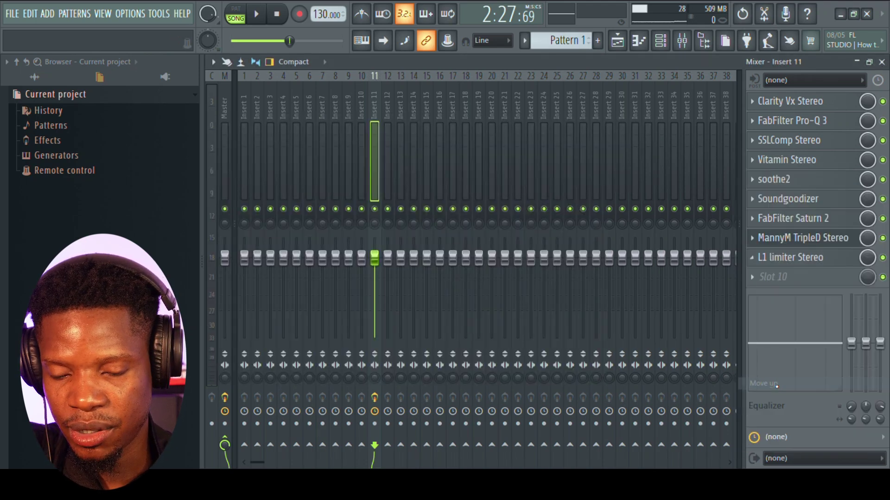
Raise the TripleD DeEsser amount to 27.0 and finally to 50.9, playing the recording to check each setting
click(800, 238)
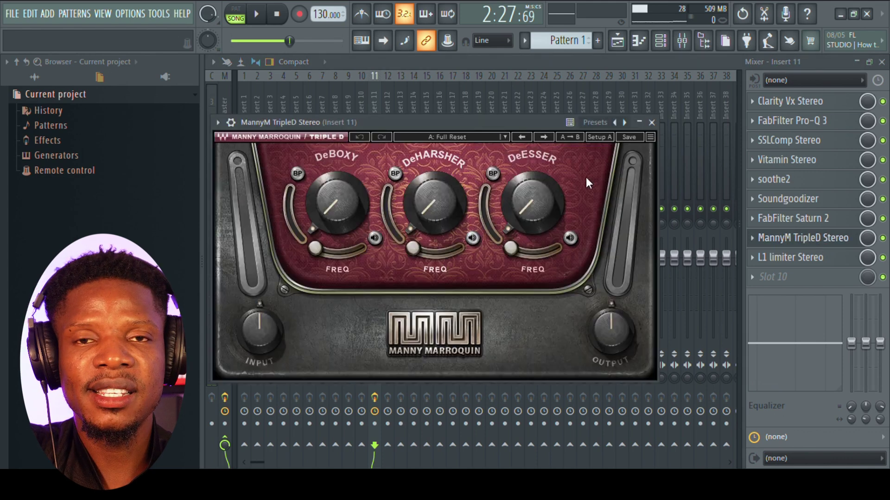
click(517, 205)
drag(517, 205, 518, 181)
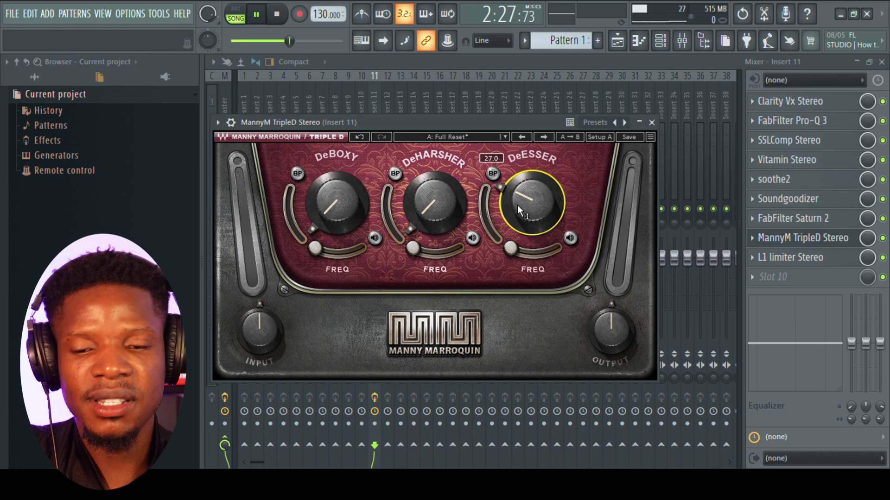
key(space)
key(space)
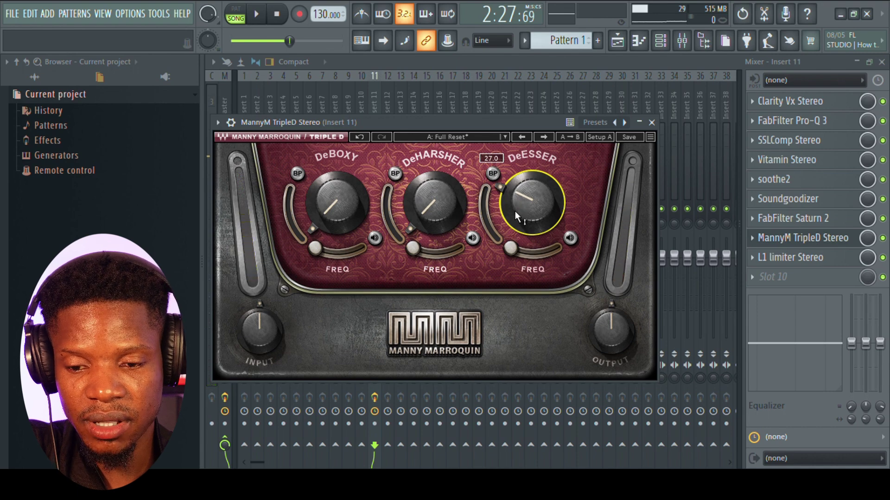
drag(515, 210, 515, 188)
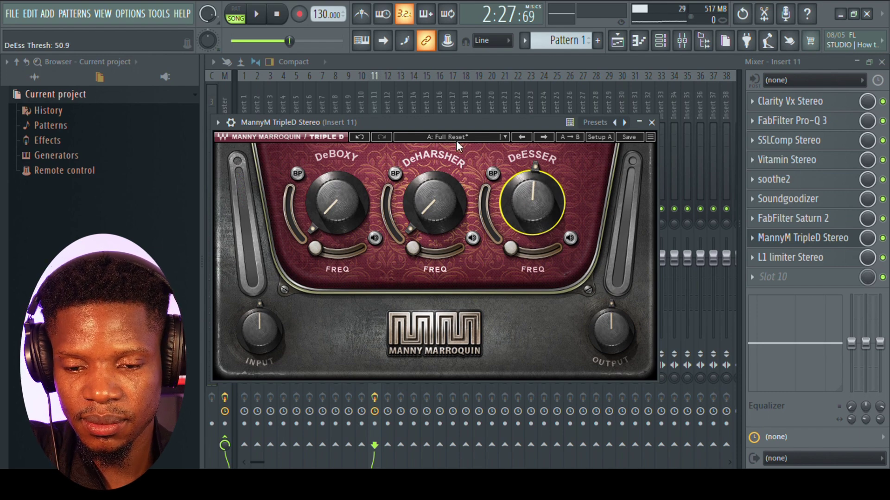
key(space)
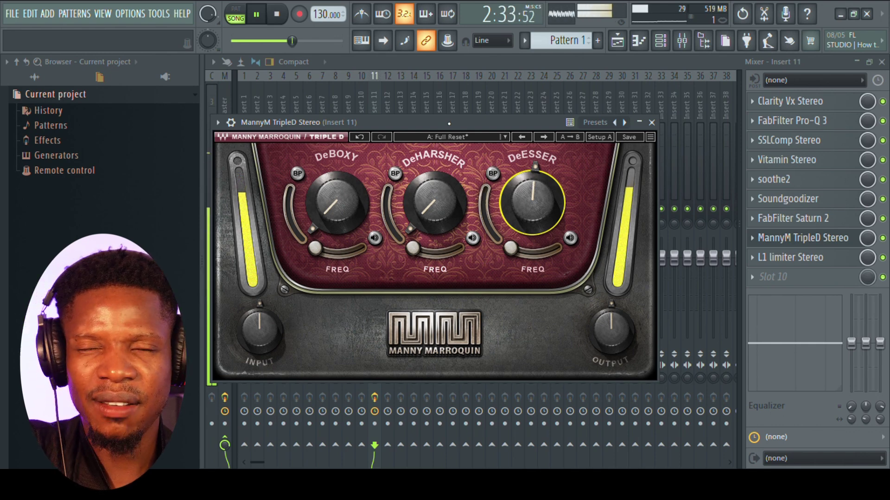
Try the TripleD DeHarsher amount at 77.6 and 100.0 during playback, and settle it at about the middle of its range
key(space)
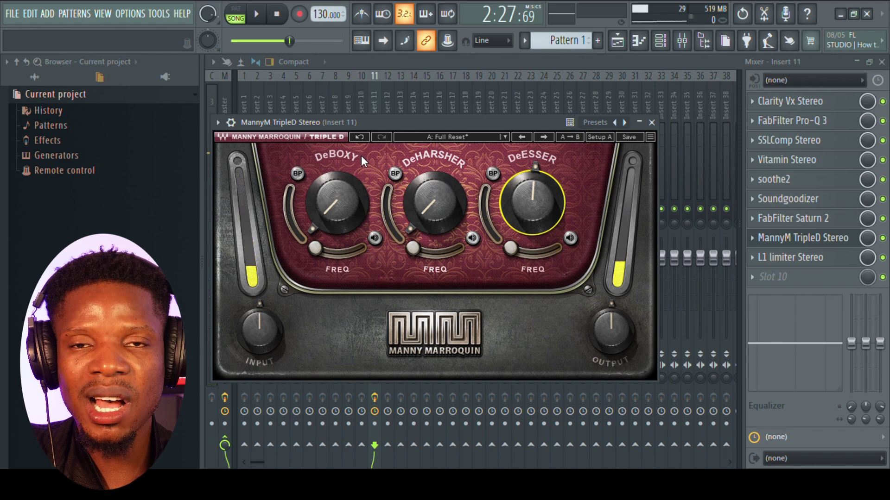
mouse_move(425, 205)
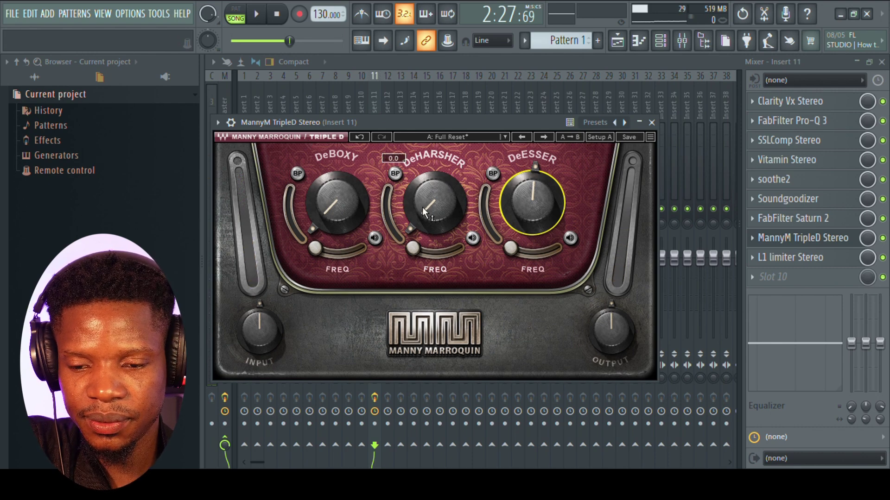
drag(422, 212, 421, 181)
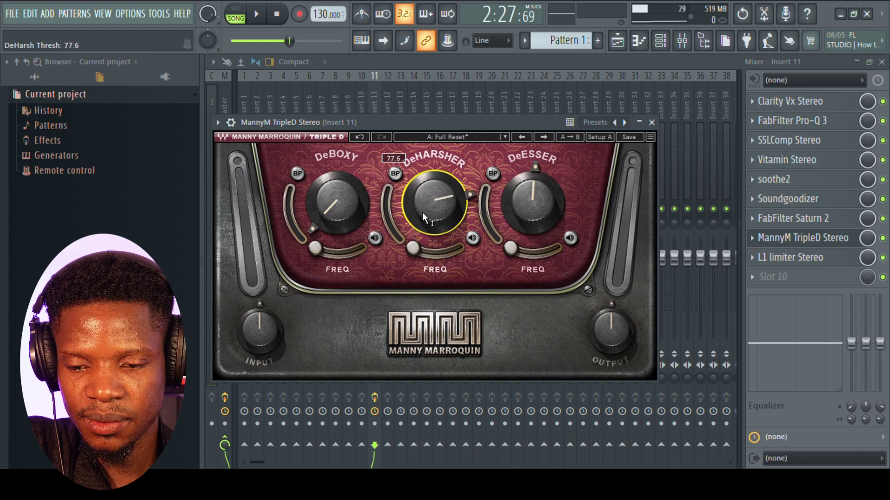
key(space)
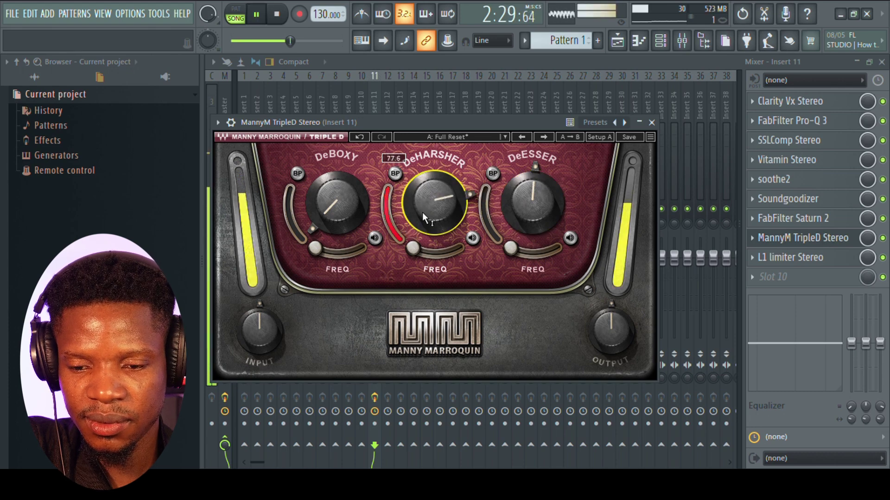
drag(422, 213, 422, 250)
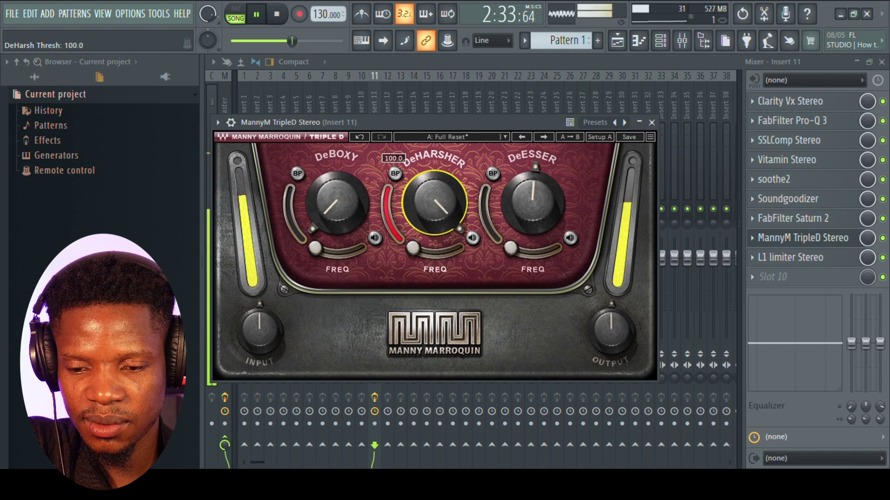
drag(421, 212, 422, 198)
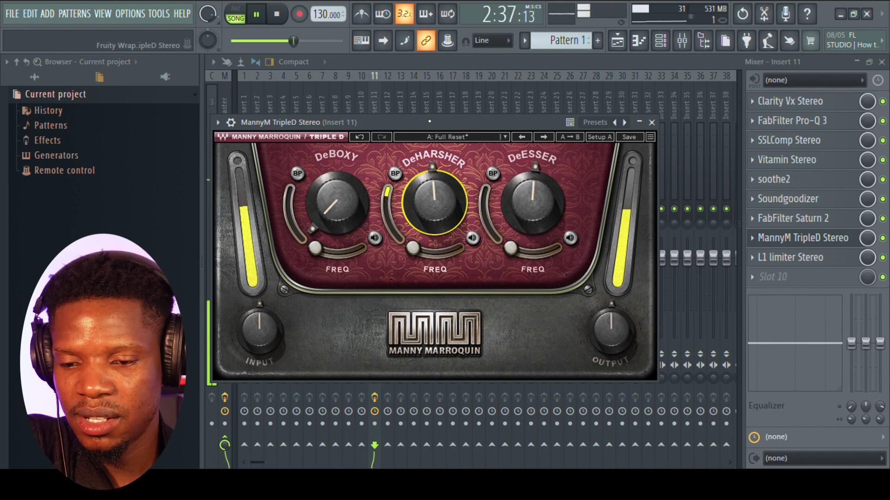
key(space)
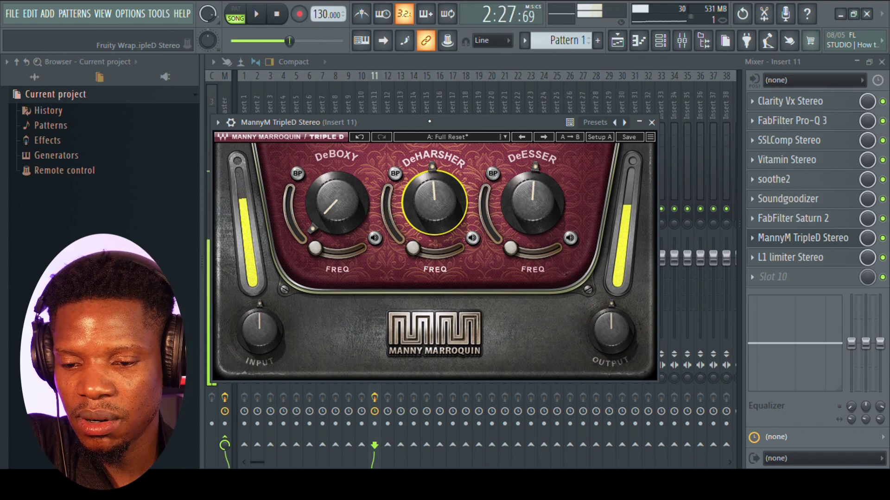
Audition the TripleD DeBoxy amount during playback, set it back to 0.0 and close the plugin window
mouse_move(338, 187)
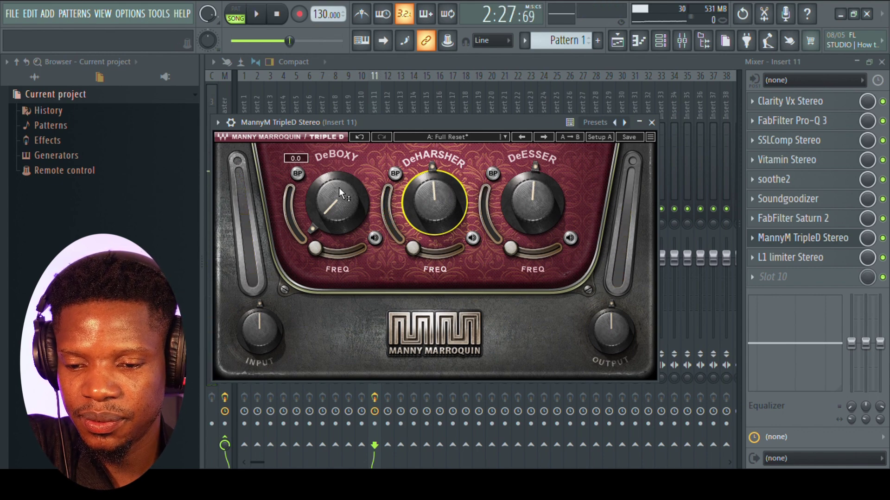
key(space)
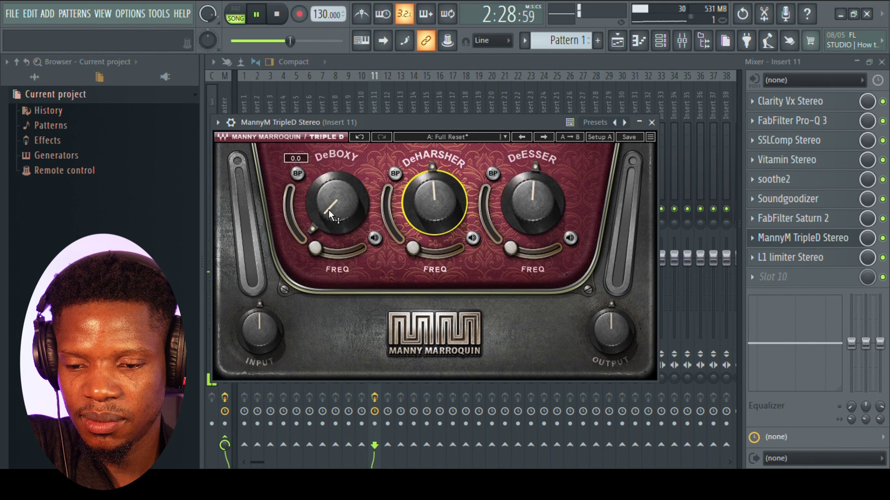
mouse_move(329, 210)
mouse_down()
mouse_move(329, 161)
mouse_move(329, 210)
mouse_up()
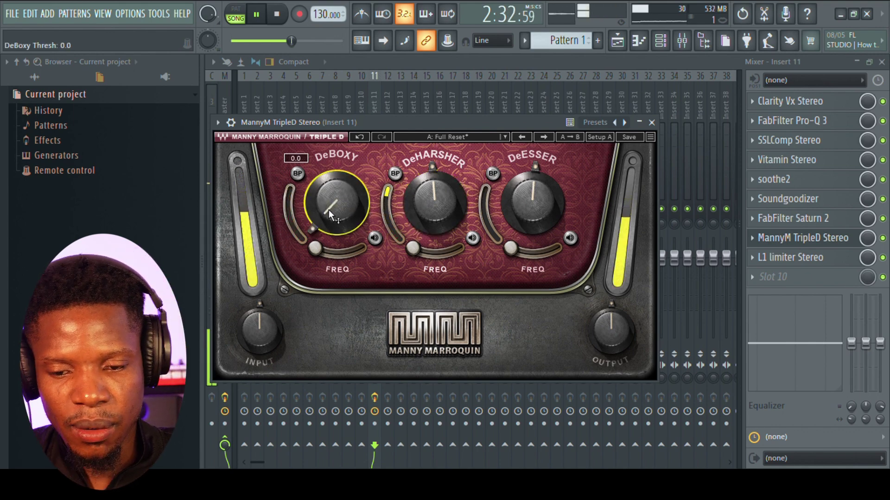
key(space)
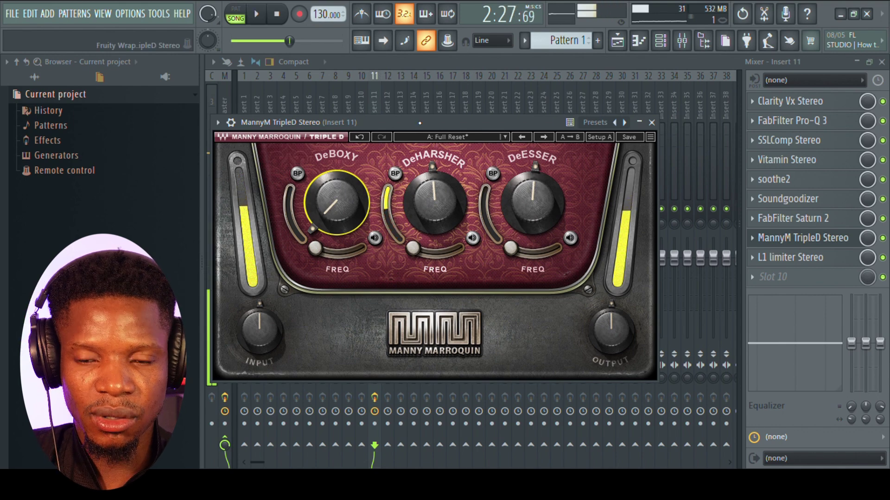
click(652, 122)
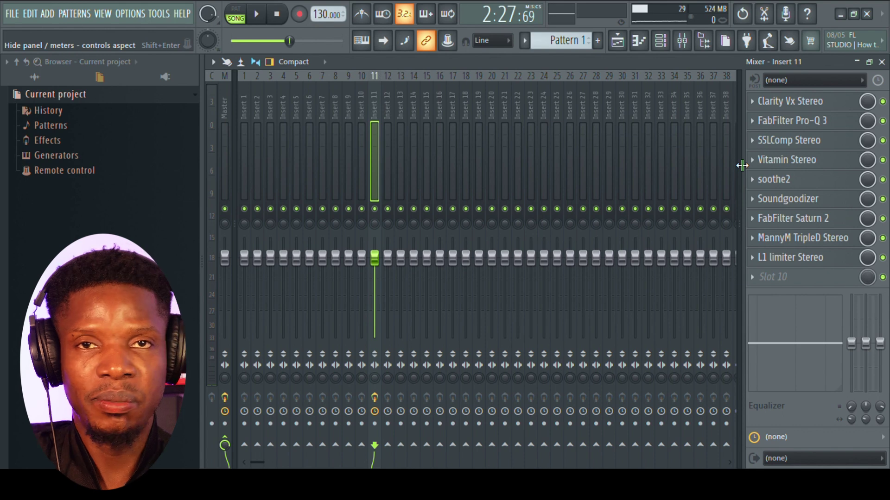